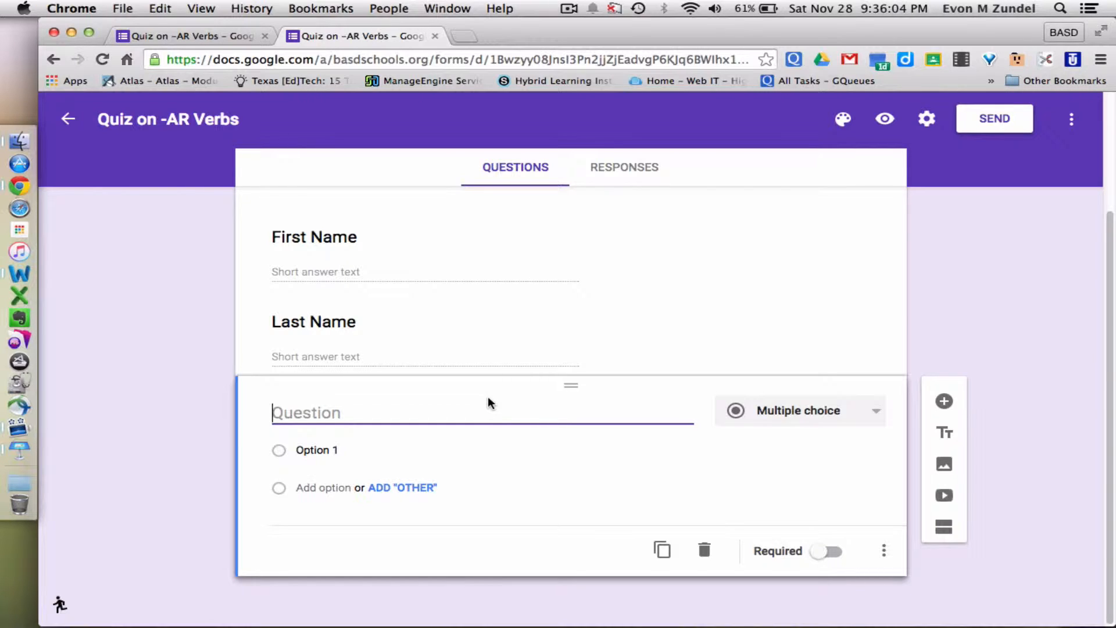
# Step: Enter "Whois the current president of the United States?" as the title of the new multiple-choice question
pyautogui.write('Whois ')
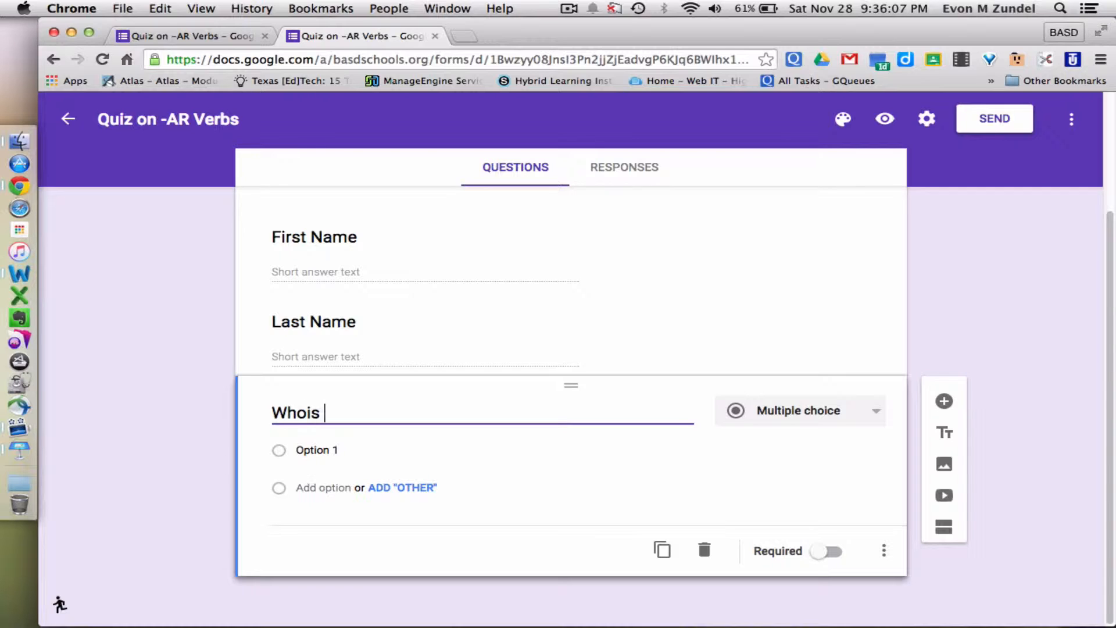
pyautogui.write('the current presid')
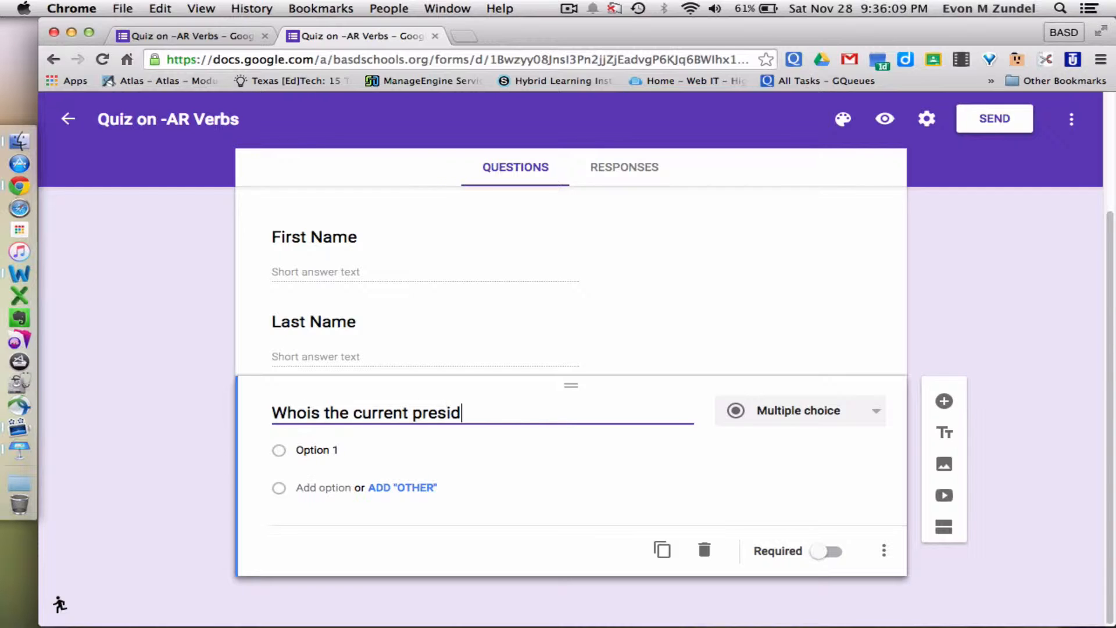
pyautogui.write('ent of the United States?')
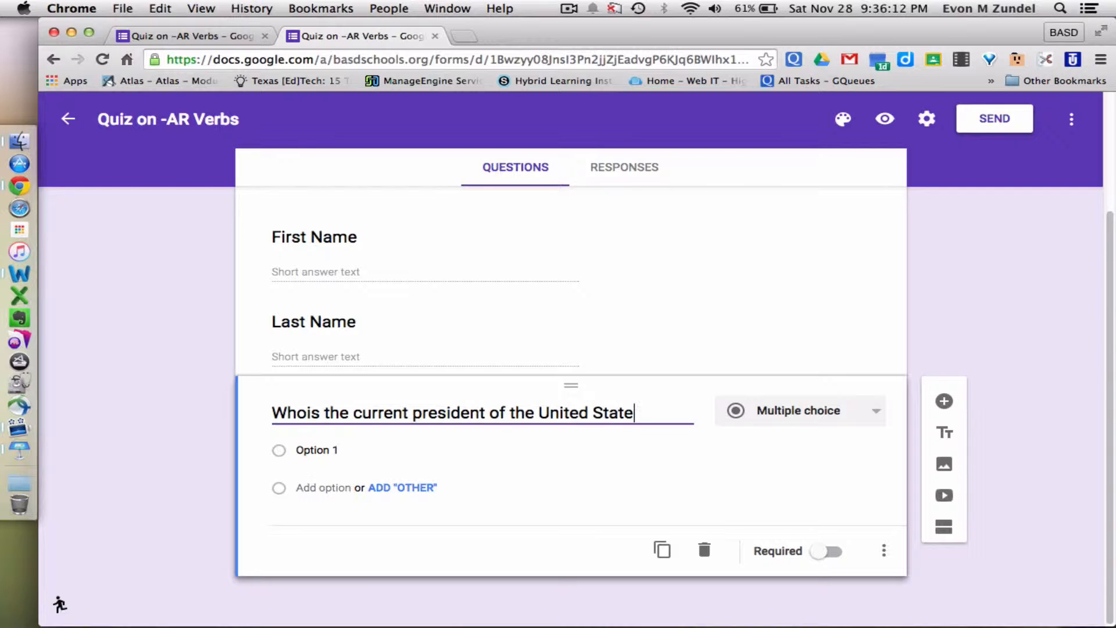
# Step: Fill in the first two answer options of the president question as "George W. Bush" and "Barack Obama"
pyautogui.click(322, 454)
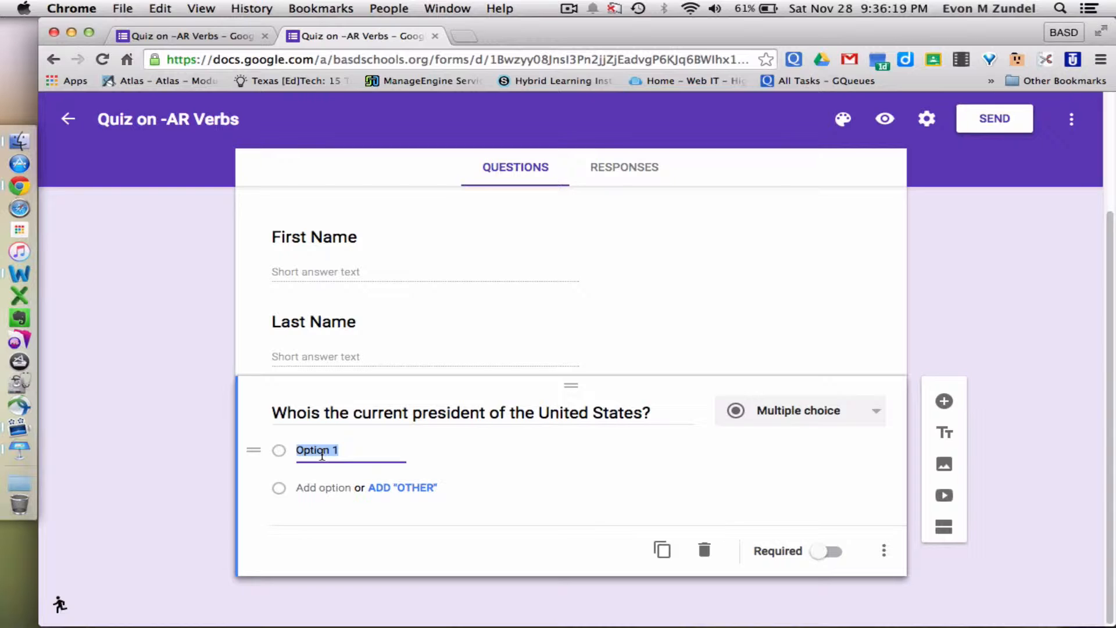
pyautogui.write('George W. Bush')
pyautogui.click(314, 489)
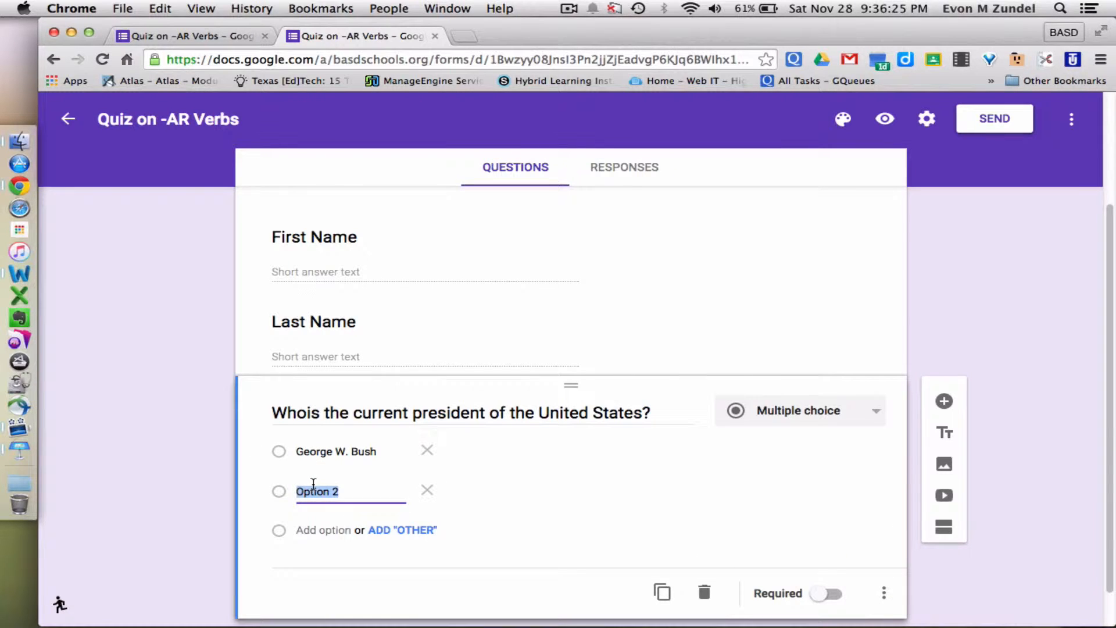
pyautogui.write('Barack Obma')
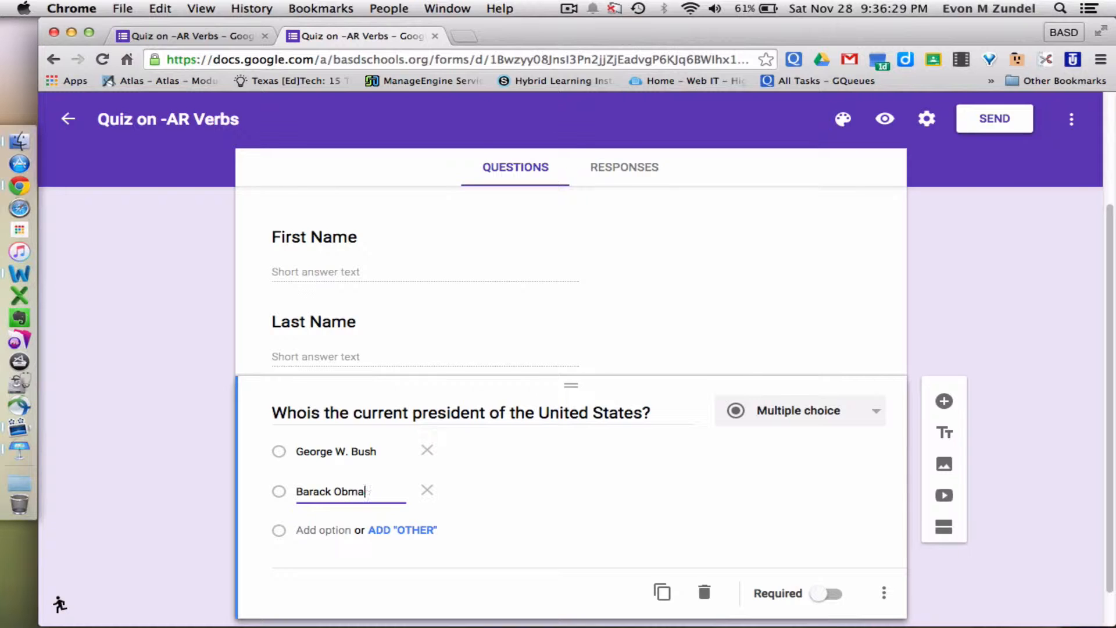
pyautogui.press('BackSpace')
pyautogui.press('BackSpace')
pyautogui.write('ama')
# Step: Add "Bill Clinton" and "Tony the Tiger" as the third and fourth answer options of the president question
pyautogui.click(316, 532)
pyautogui.write('Bill Cl')
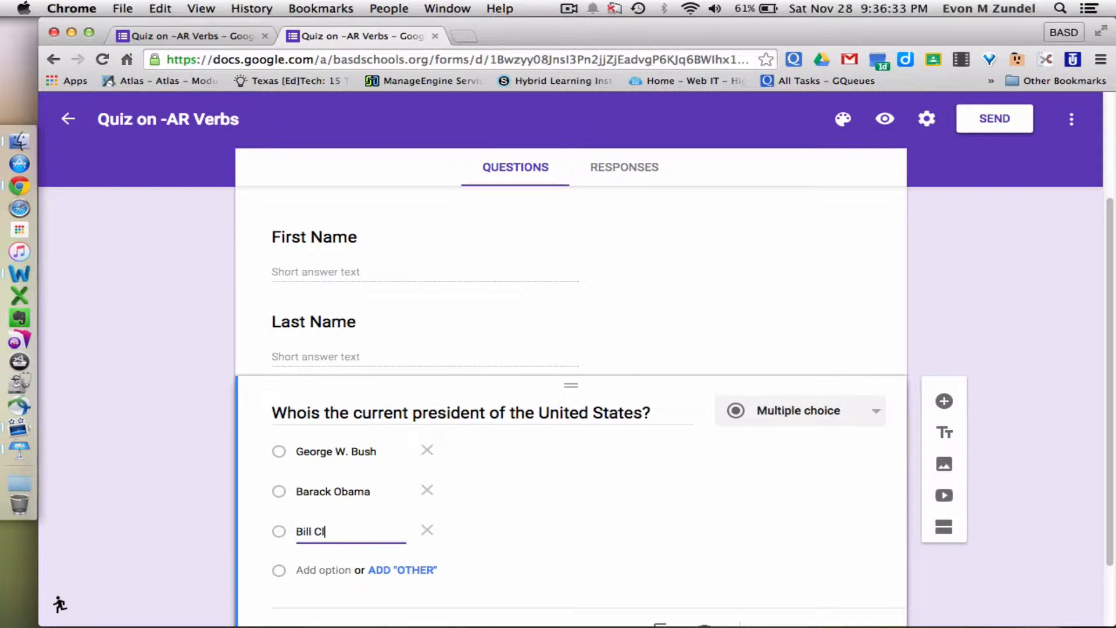
pyautogui.write('inton')
pyautogui.click(337, 570)
pyautogui.write('Tony the ')
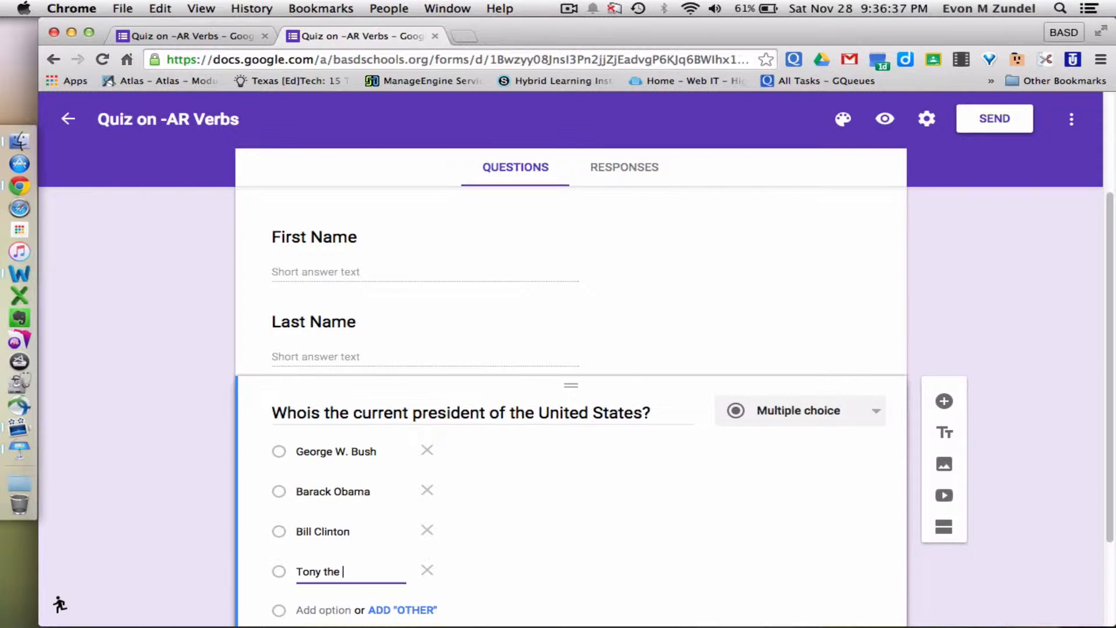
pyautogui.write('Tiger')
# Step: Add an "Other" answer option to the president question and remove it again
pyautogui.scroll(-4, 516, 569)
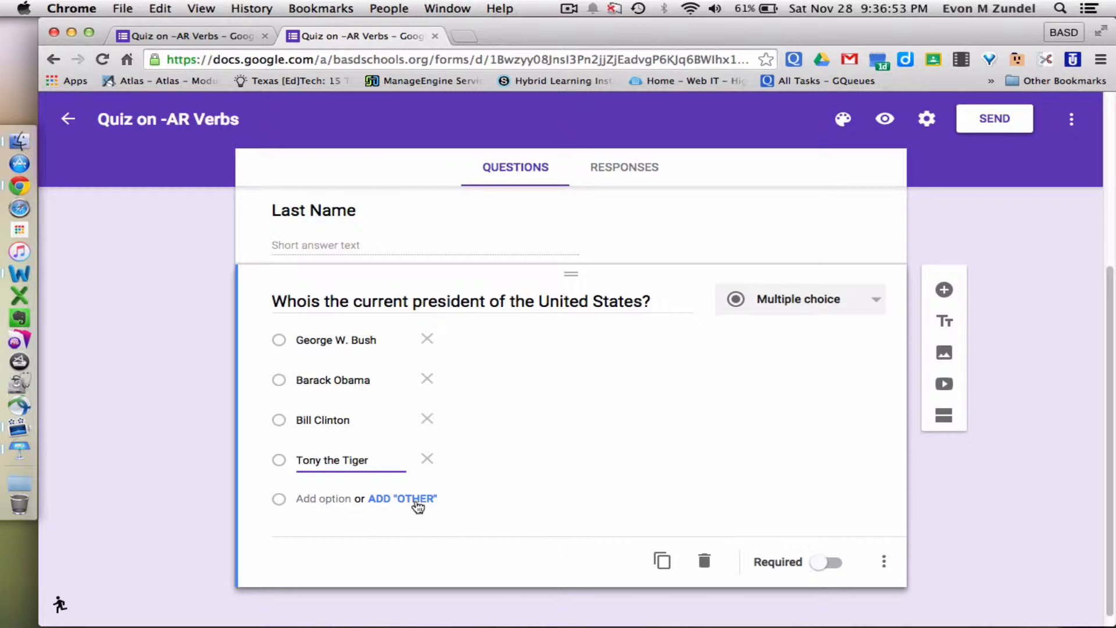
pyautogui.click(418, 504)
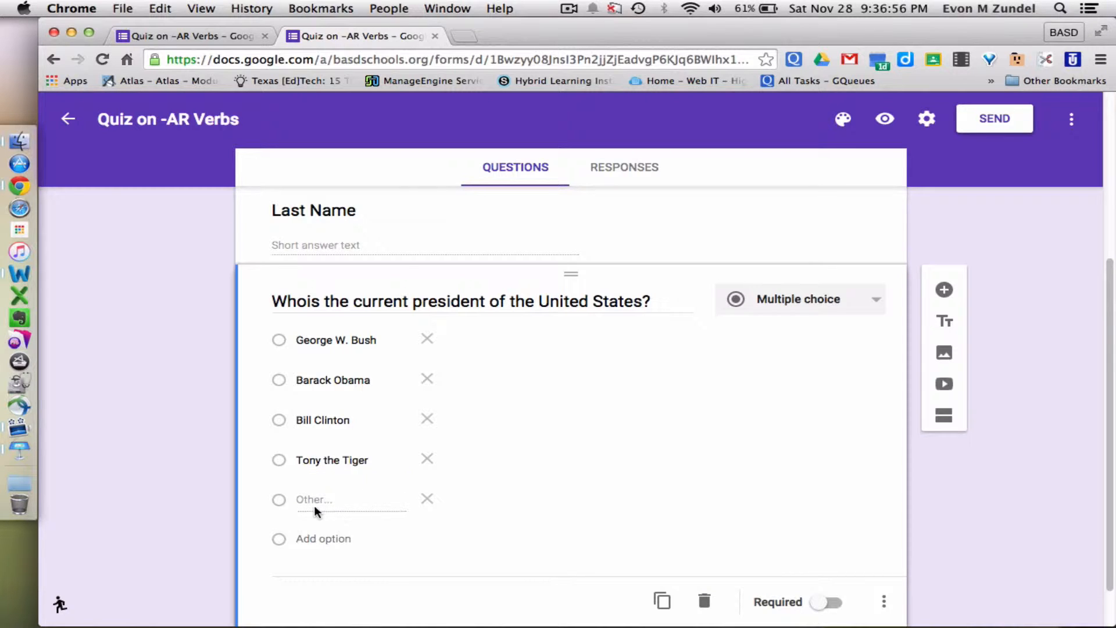
pyautogui.click(429, 502)
# Step: Make the president question required and show its hint text field
pyautogui.click(830, 551)
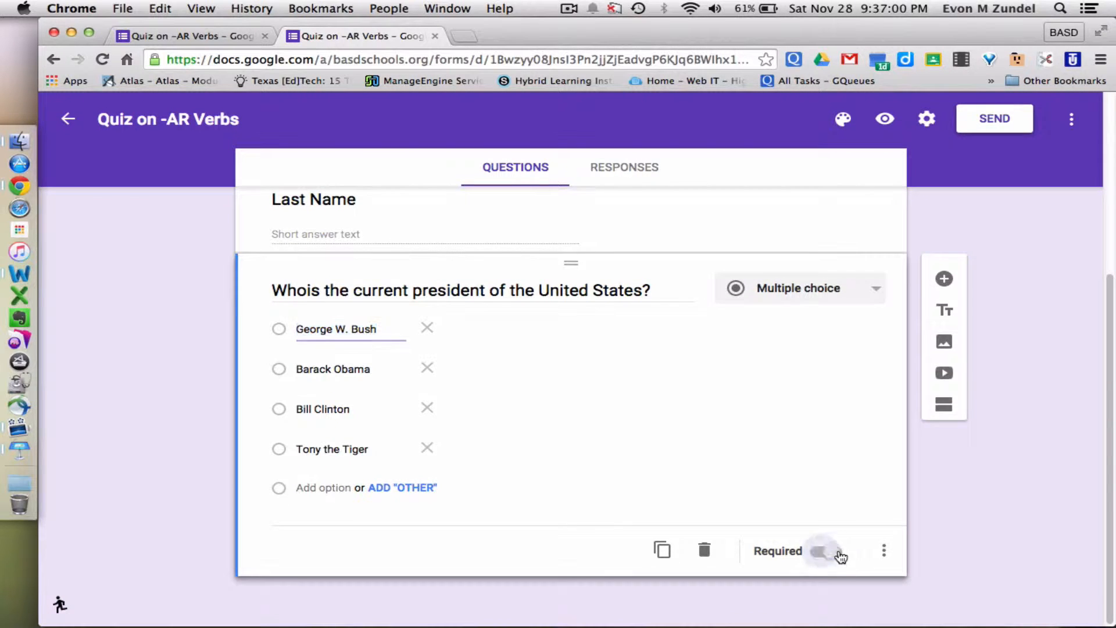
pyautogui.click(883, 551)
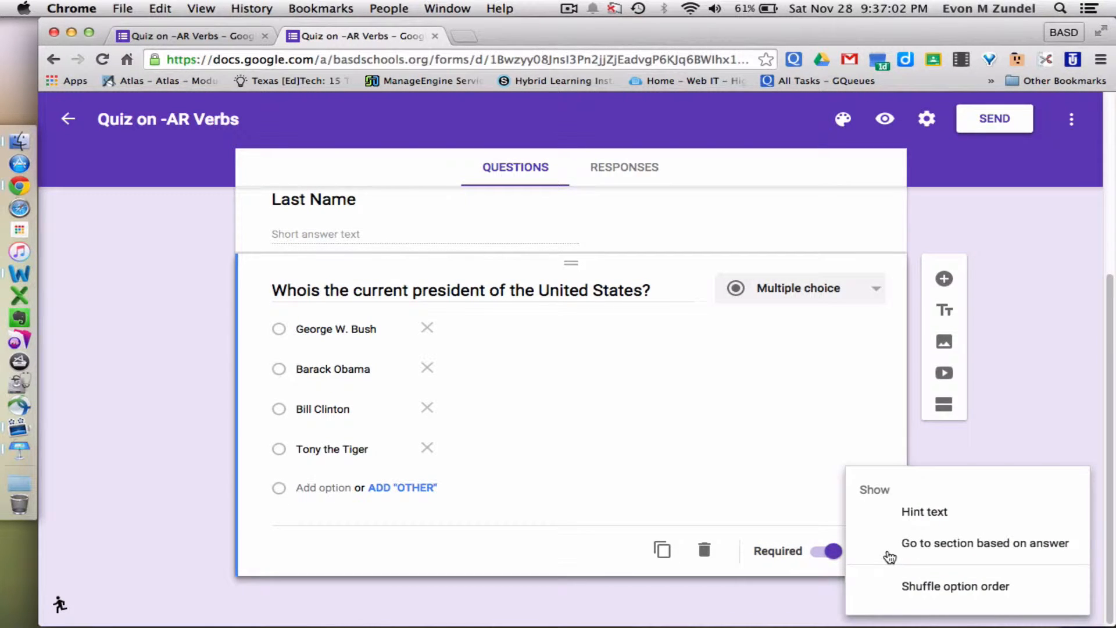
pyautogui.click(935, 519)
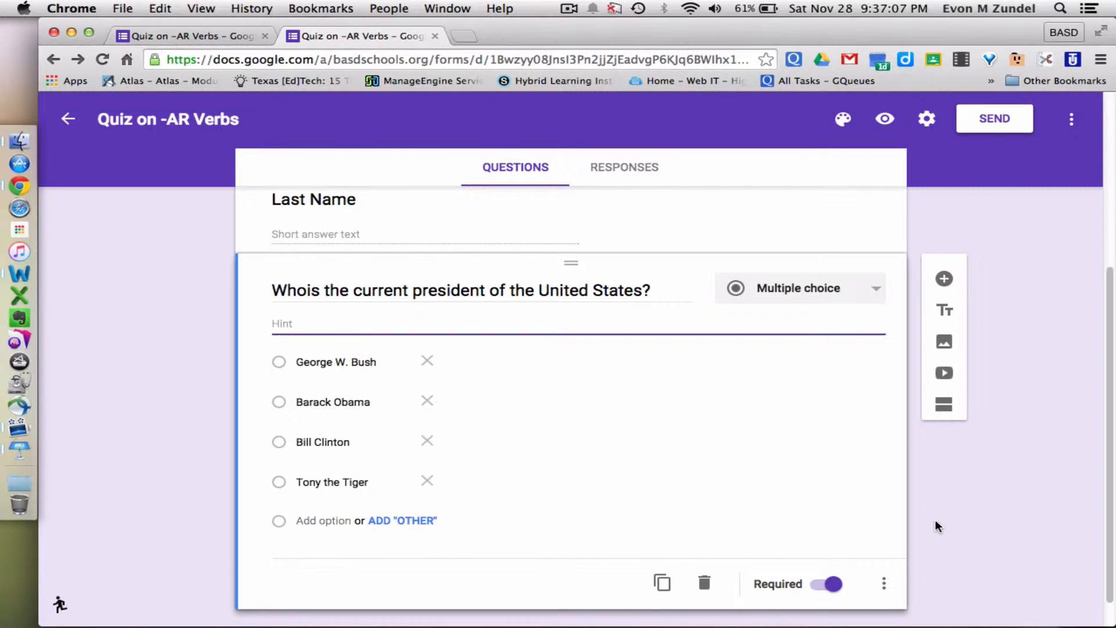
# Step: Enable "Go to section based on answer" for the president question and view the destination choices of the George W. Bush option
pyautogui.click(884, 584)
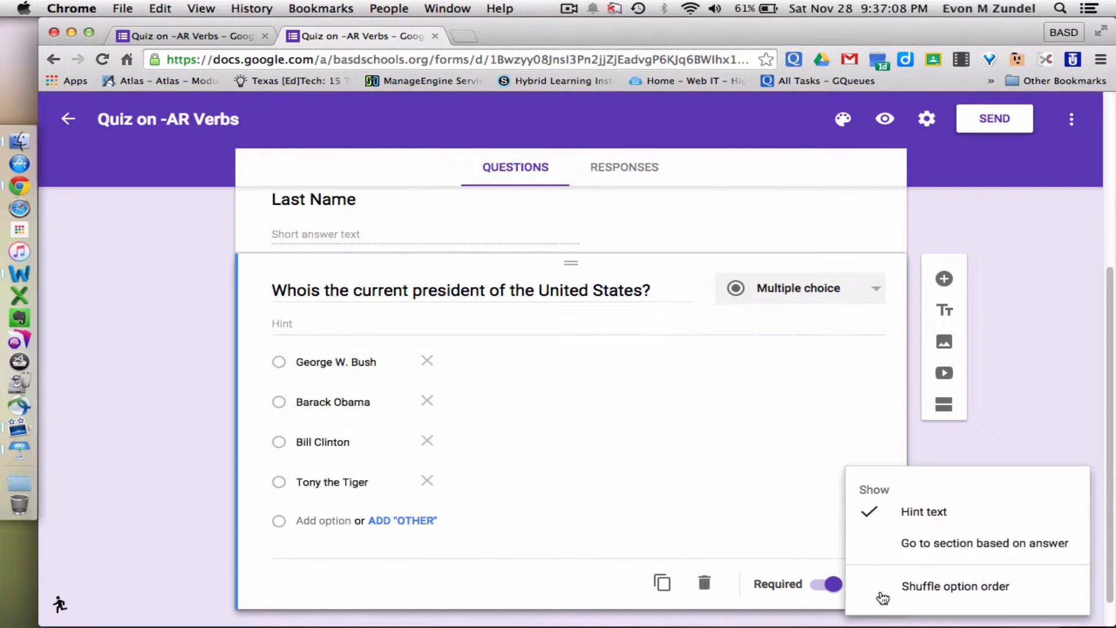
pyautogui.click(910, 555)
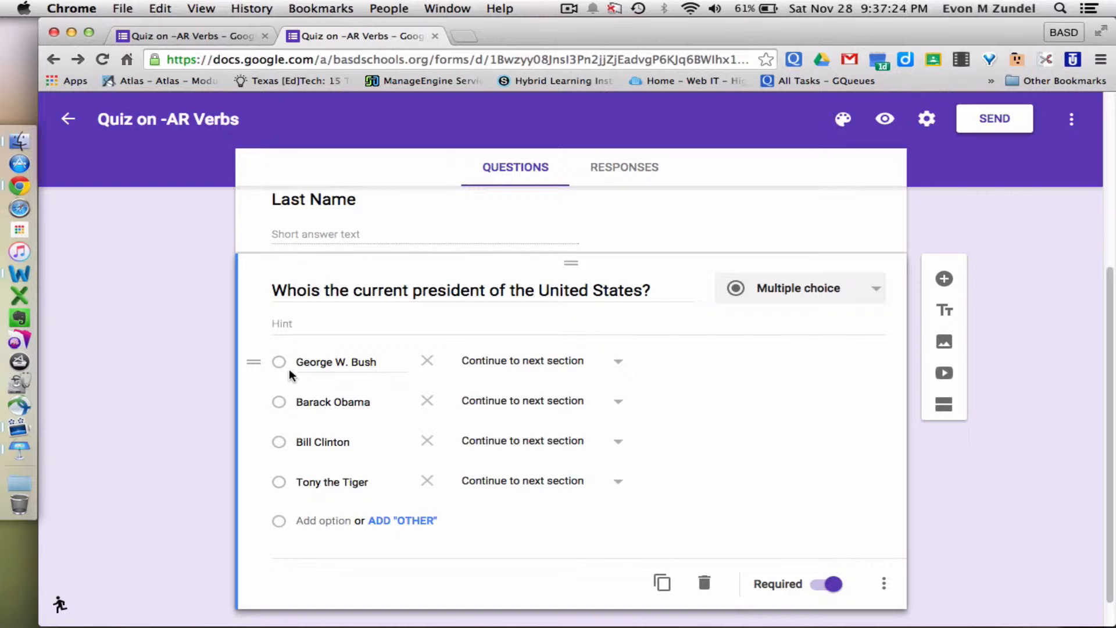
pyautogui.click(508, 362)
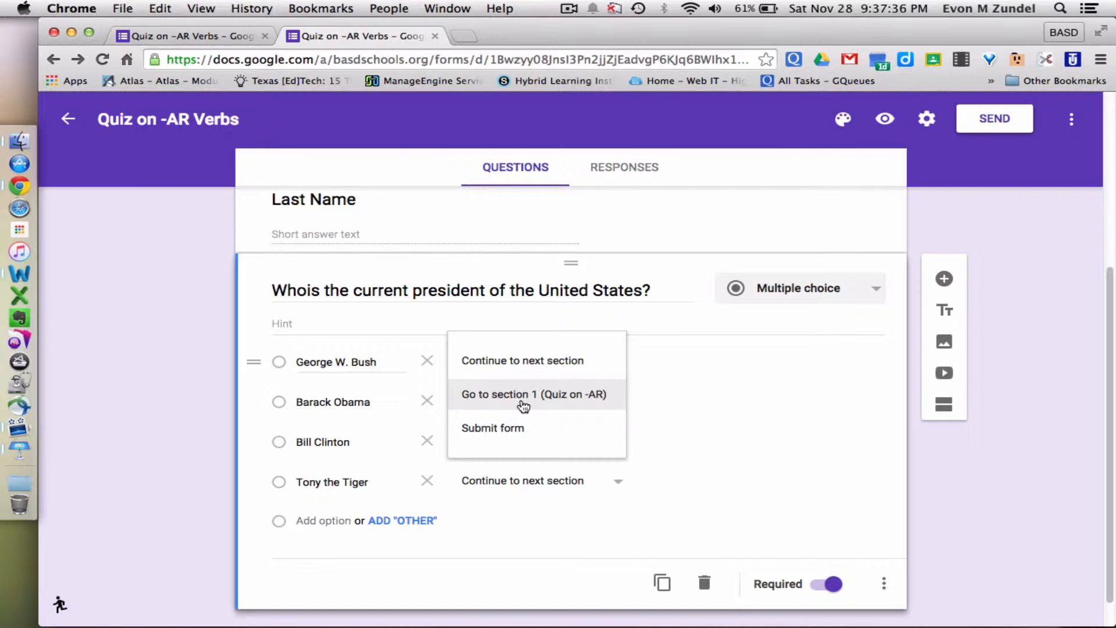
pyautogui.click(567, 503)
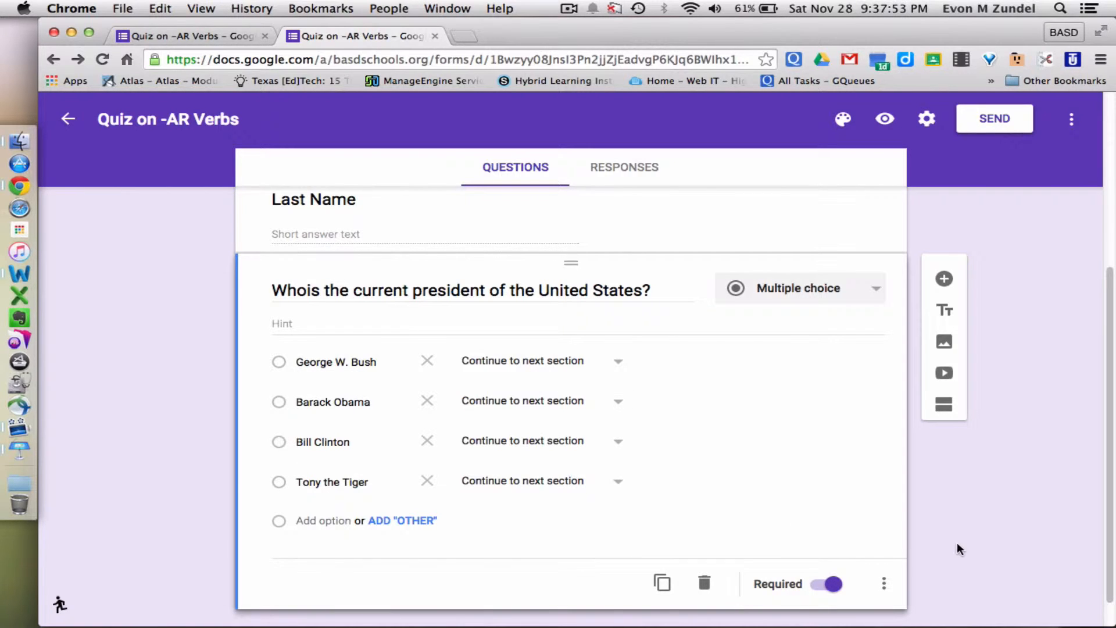
# Step: Correct the question title to "Who is the current president of the United States?"
pyautogui.tripleClick(307, 296)
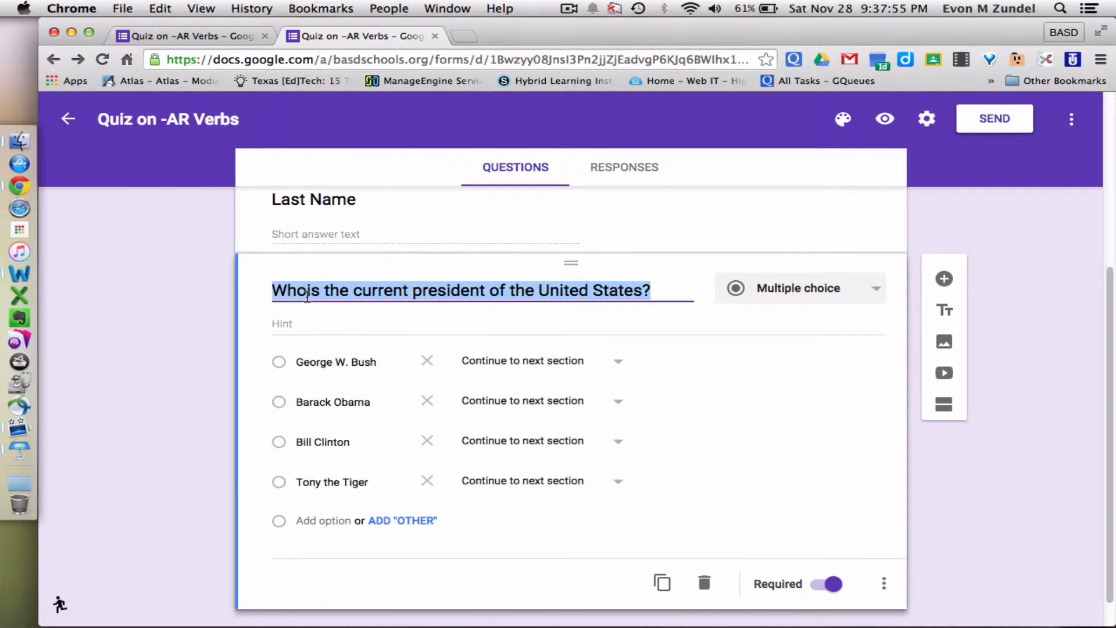
pyautogui.click(307, 295)
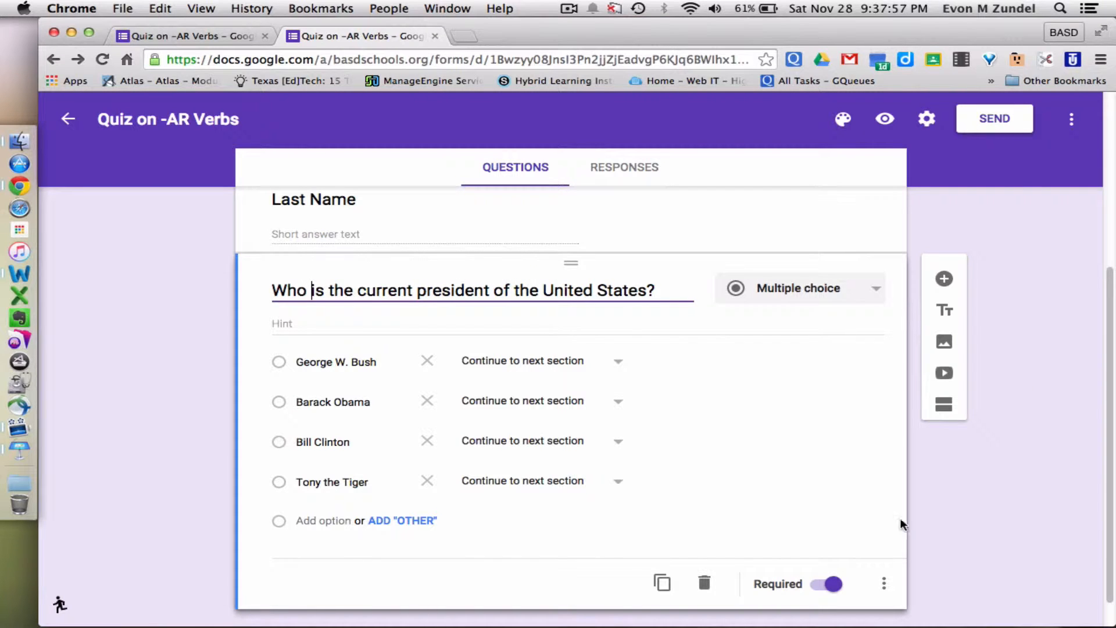
# Step: Add a new question after the president question and set its type to Checkboxes
pyautogui.click(944, 279)
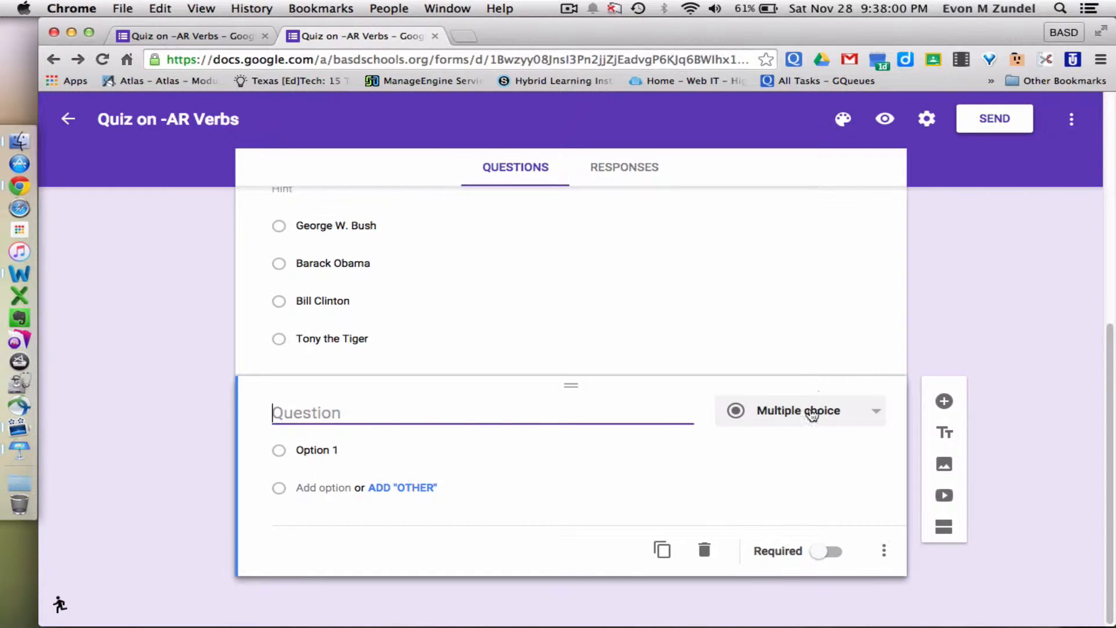
pyautogui.click(812, 414)
pyautogui.click(805, 447)
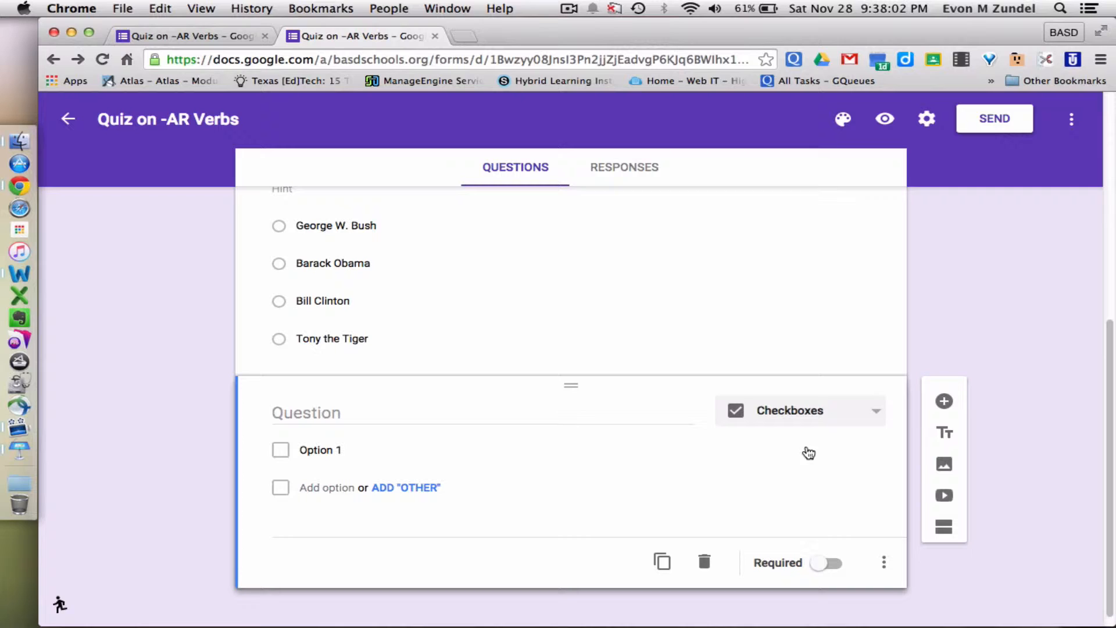
# Step: Enter "Which of the following tools are in Google Drive?" as the title of the checkbox question
pyautogui.click(502, 411)
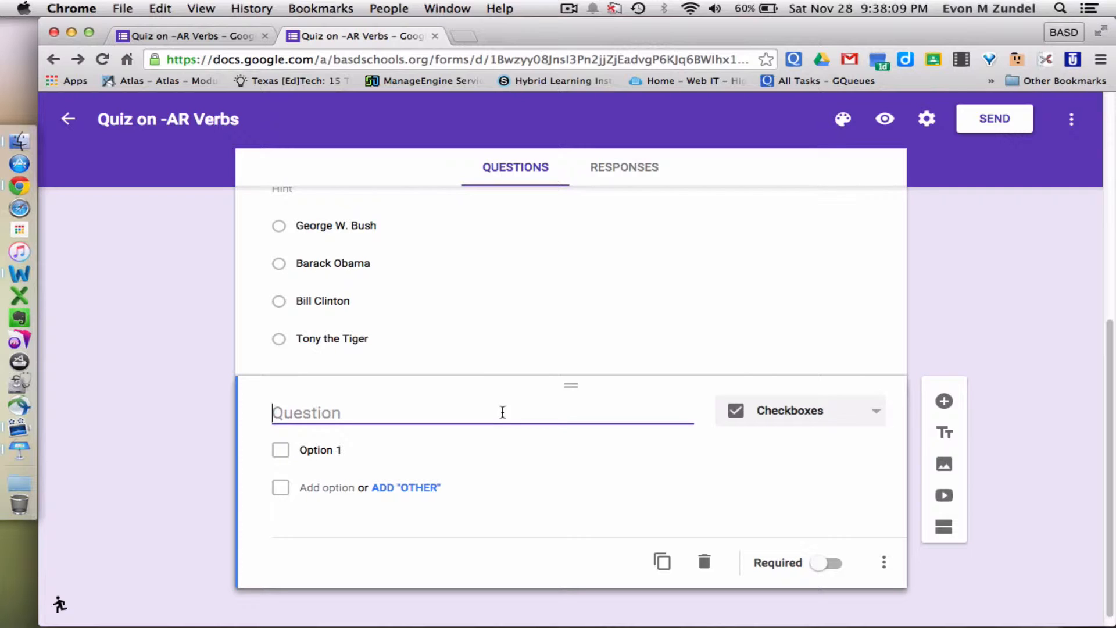
pyautogui.write('Wh')
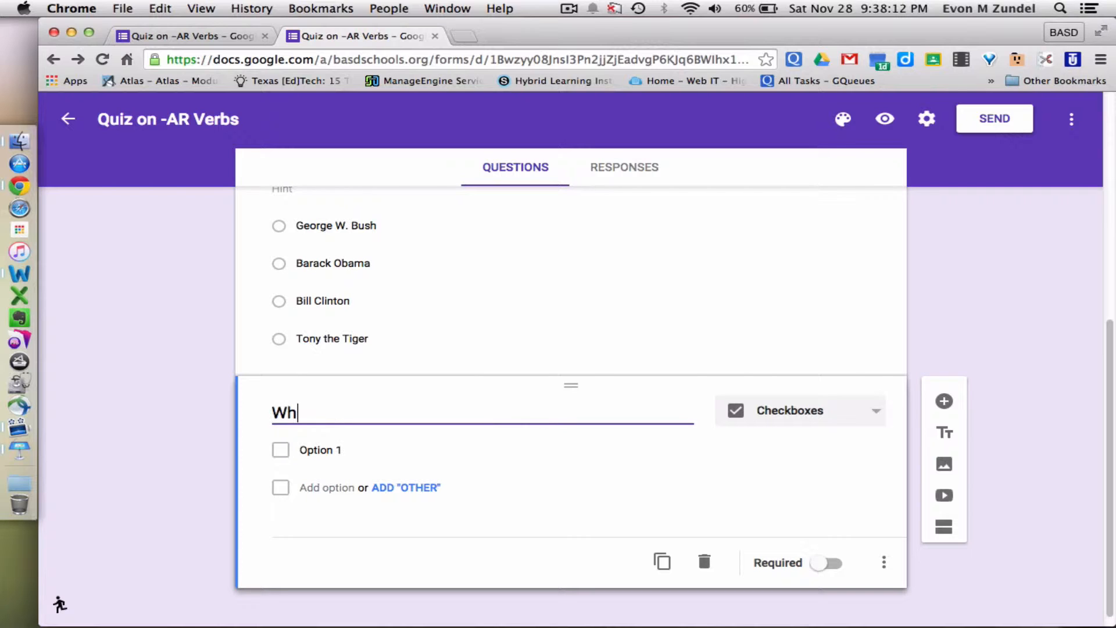
pyautogui.write('ich of the follow')
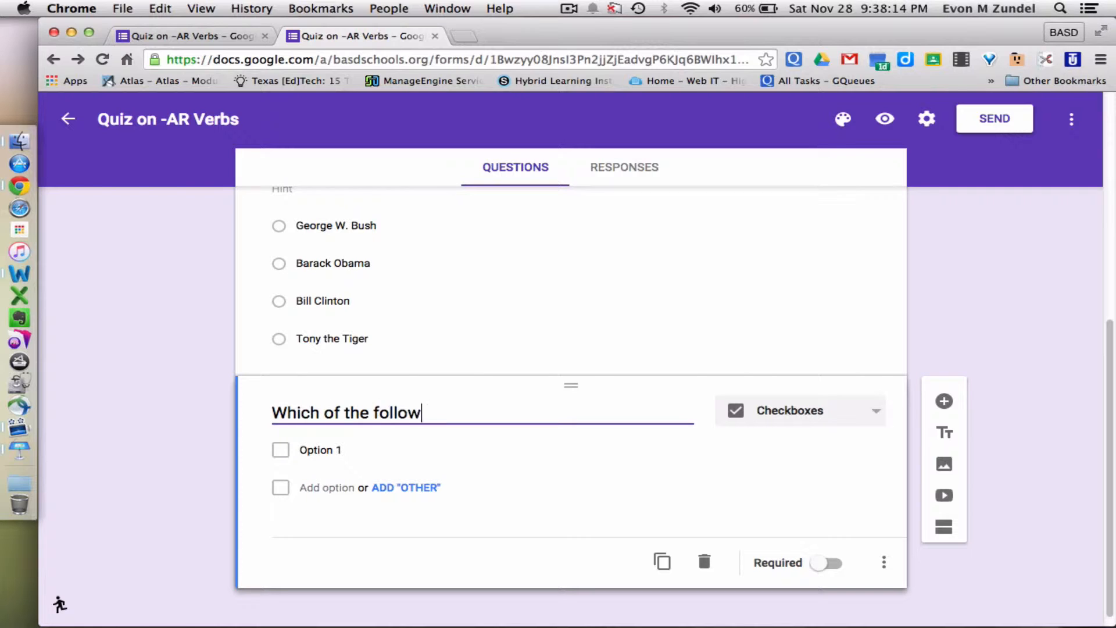
pyautogui.write('ing tools are in Google Dri')
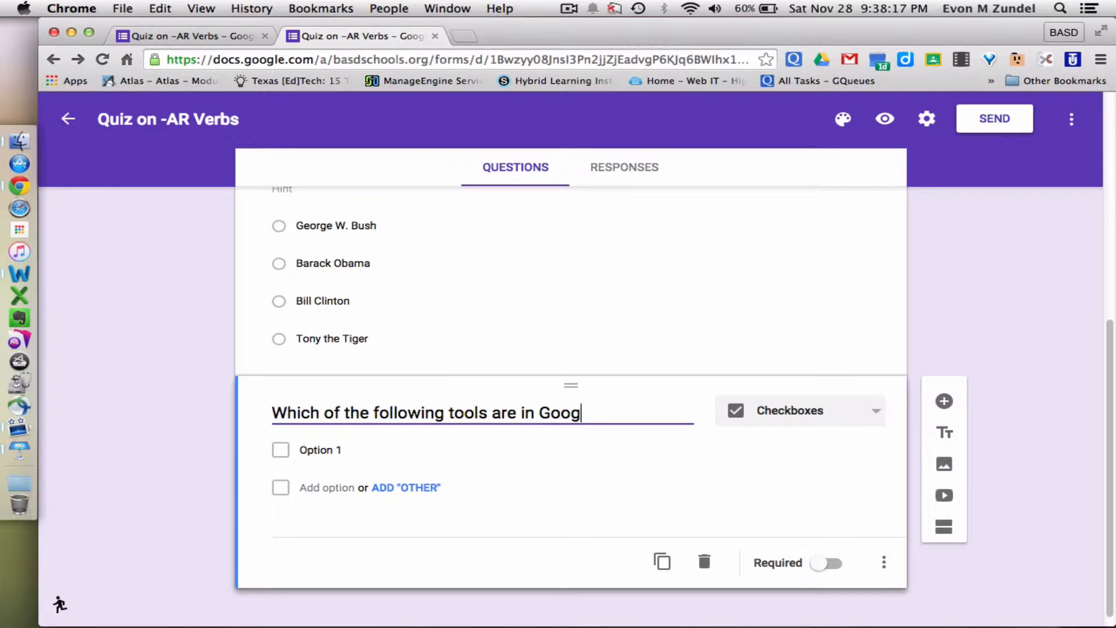
pyautogui.press('BackSpace')
pyautogui.write('rie')
pyautogui.press('BackSpace')
pyautogui.write('ve?')
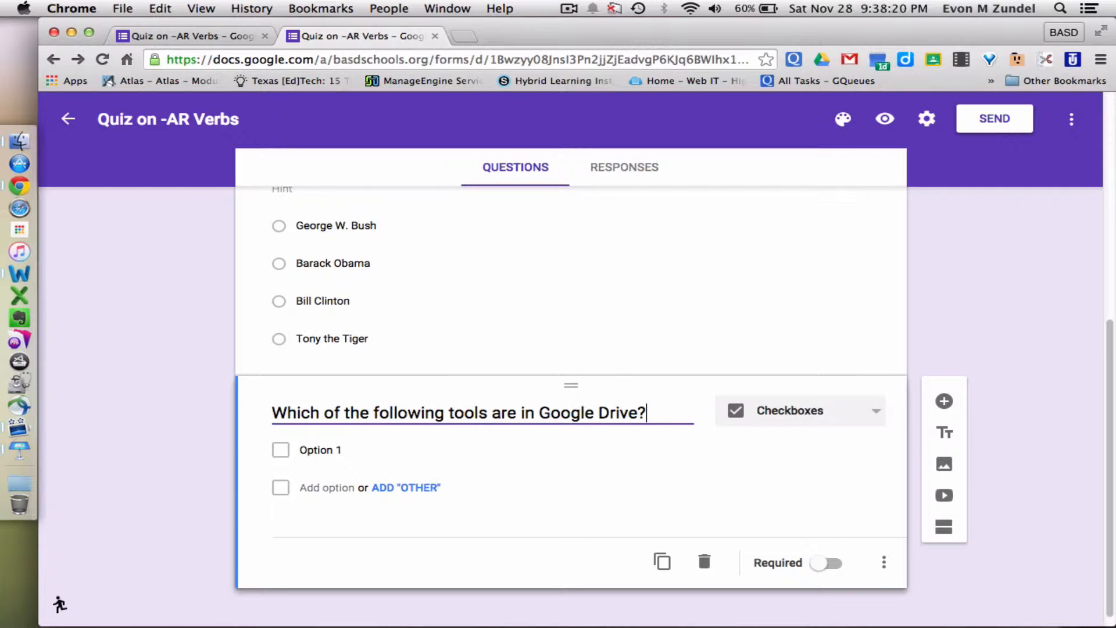
# Step: Fill in the checkbox question's answer options as "Docs", "Sheets", "Keynote" and "Excel"
pyautogui.click(308, 449)
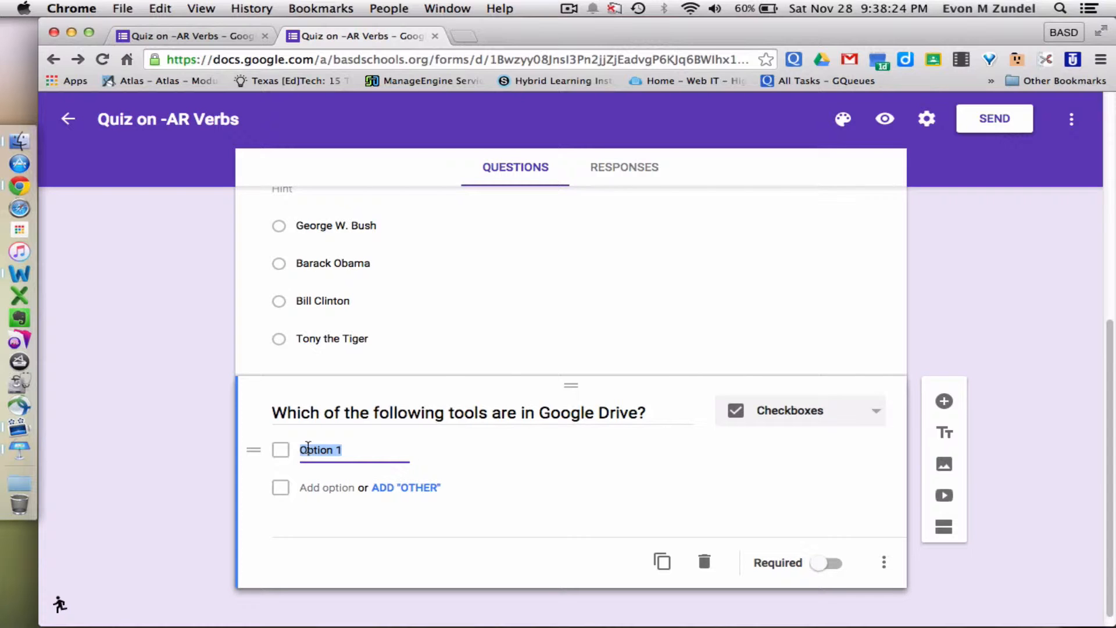
pyautogui.write('Docs')
pyautogui.click(310, 488)
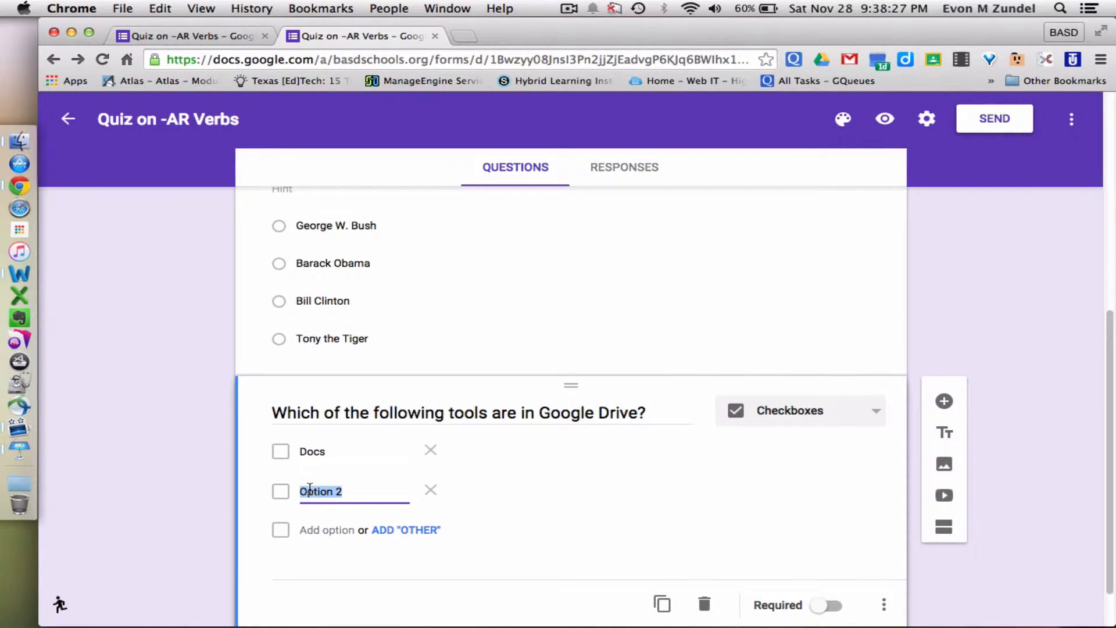
pyautogui.write('Sheets')
pyautogui.click(314, 527)
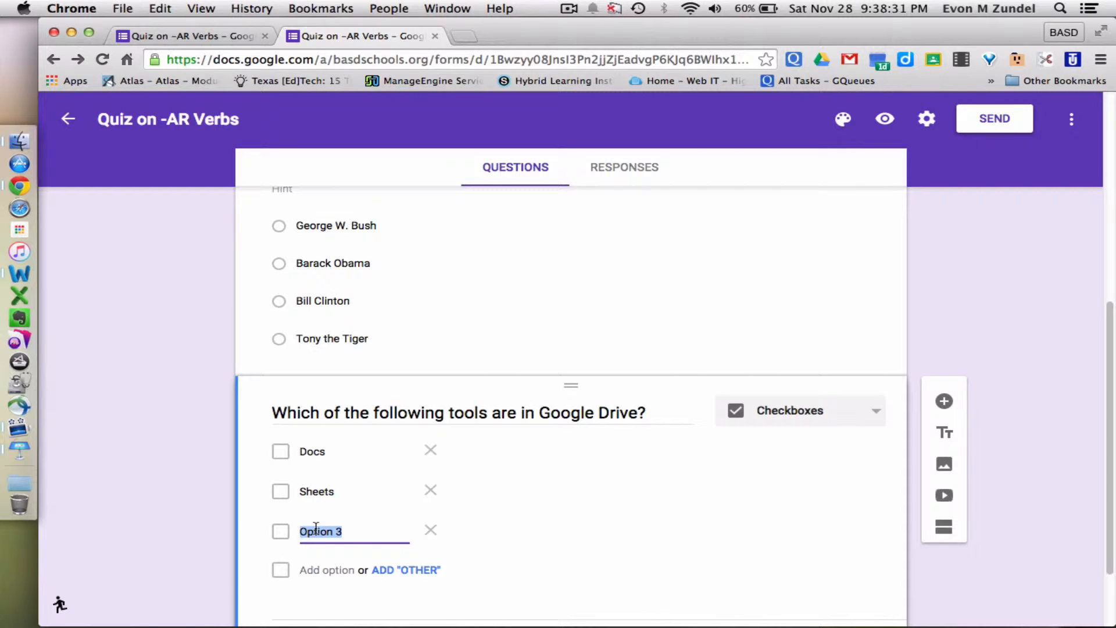
pyautogui.write('Keynote')
pyautogui.click(322, 569)
pyautogui.write('Excel')
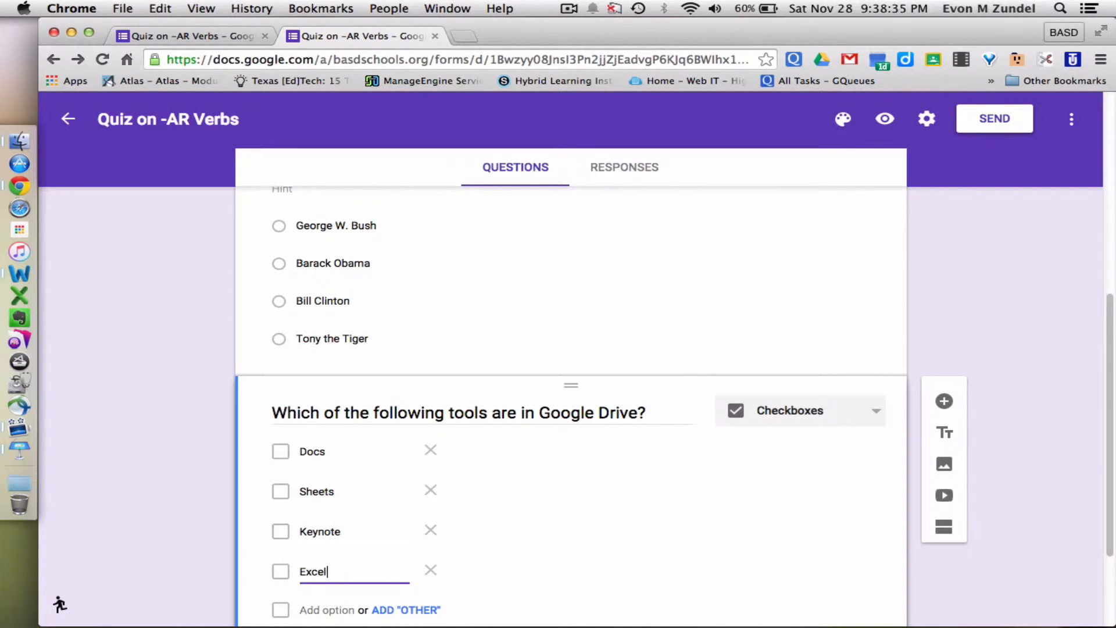
# Step: Make the Google Drive tools question required and view its additional display and validation options
pyautogui.scroll(-3, 533, 586)
pyautogui.click(826, 551)
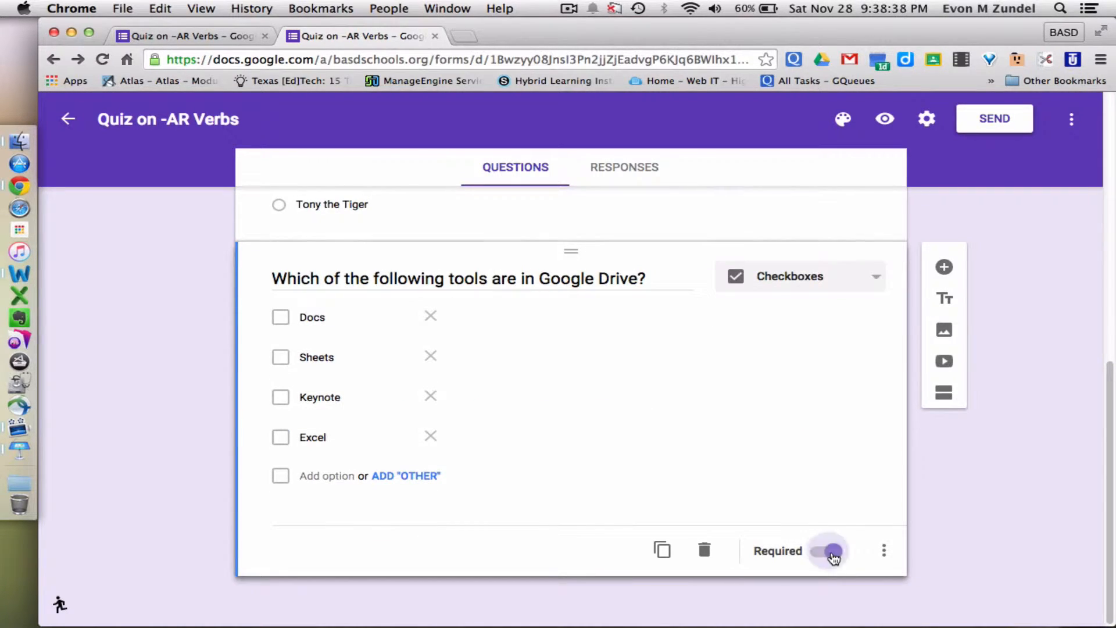
pyautogui.click(884, 550)
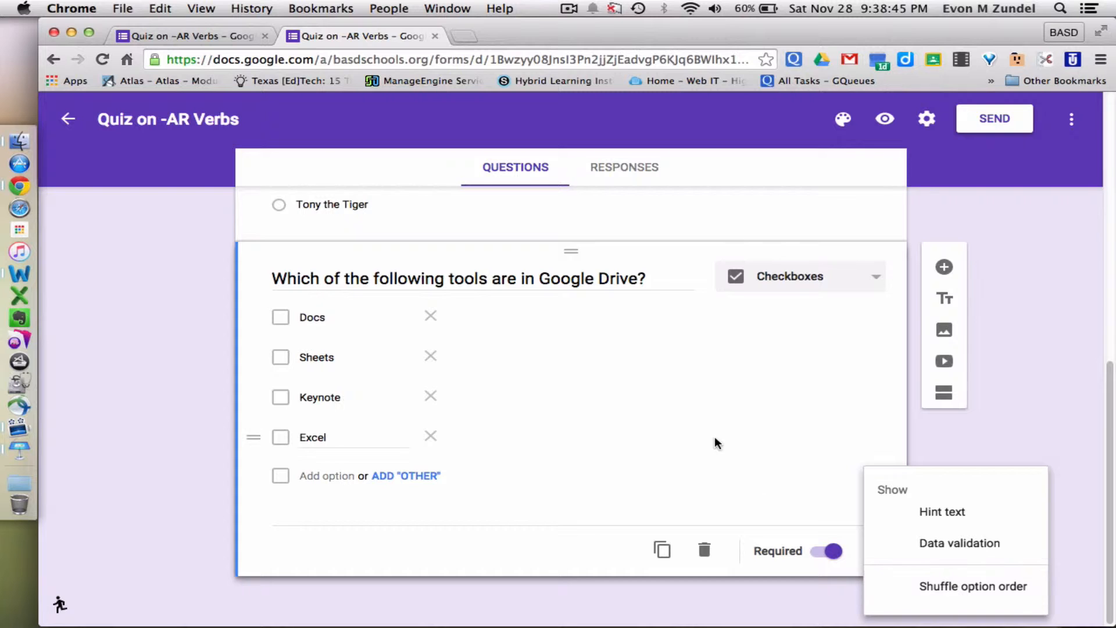
pyautogui.scroll(3, 714, 479)
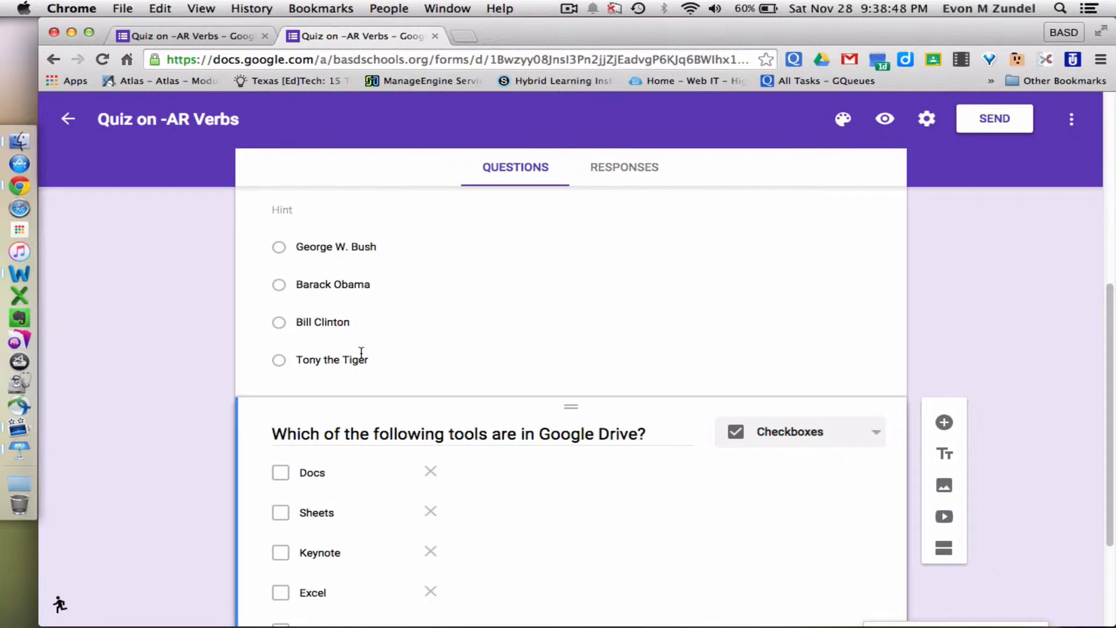
pyautogui.scroll(-3, 576, 467)
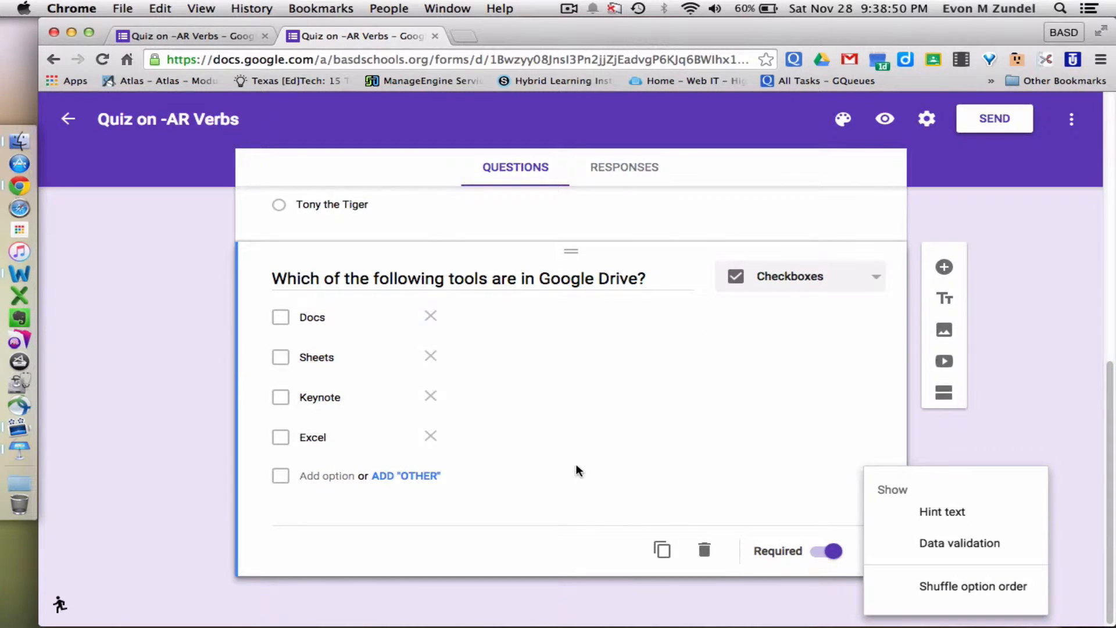
# Step: Add a new question after the Google Drive tools question and set its type to Dropdown
pyautogui.click(944, 266)
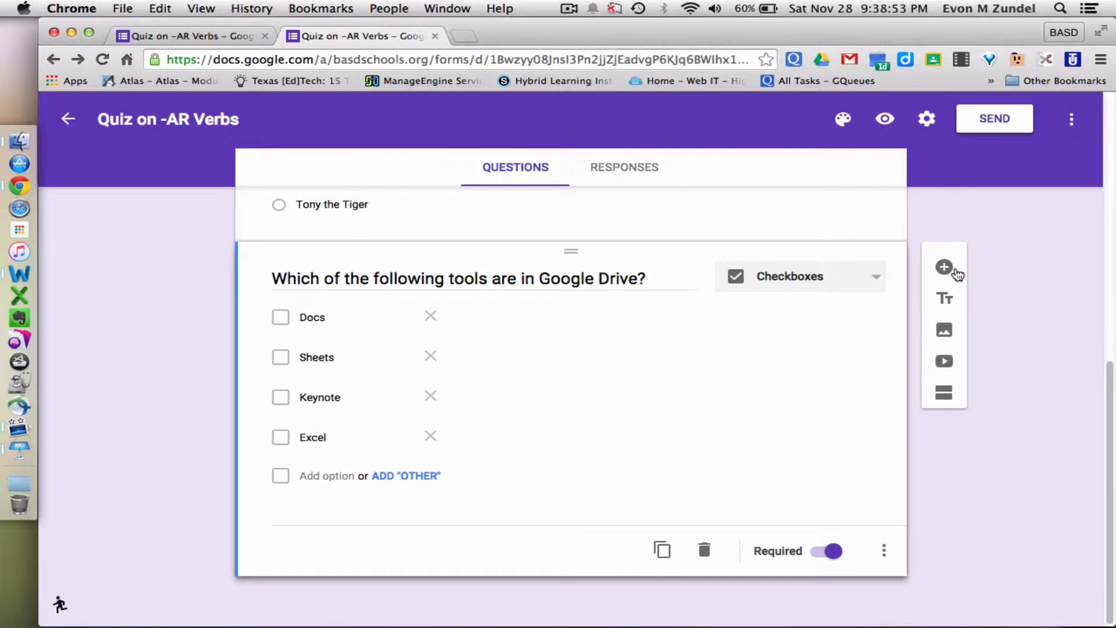
pyautogui.click(944, 267)
pyautogui.click(837, 492)
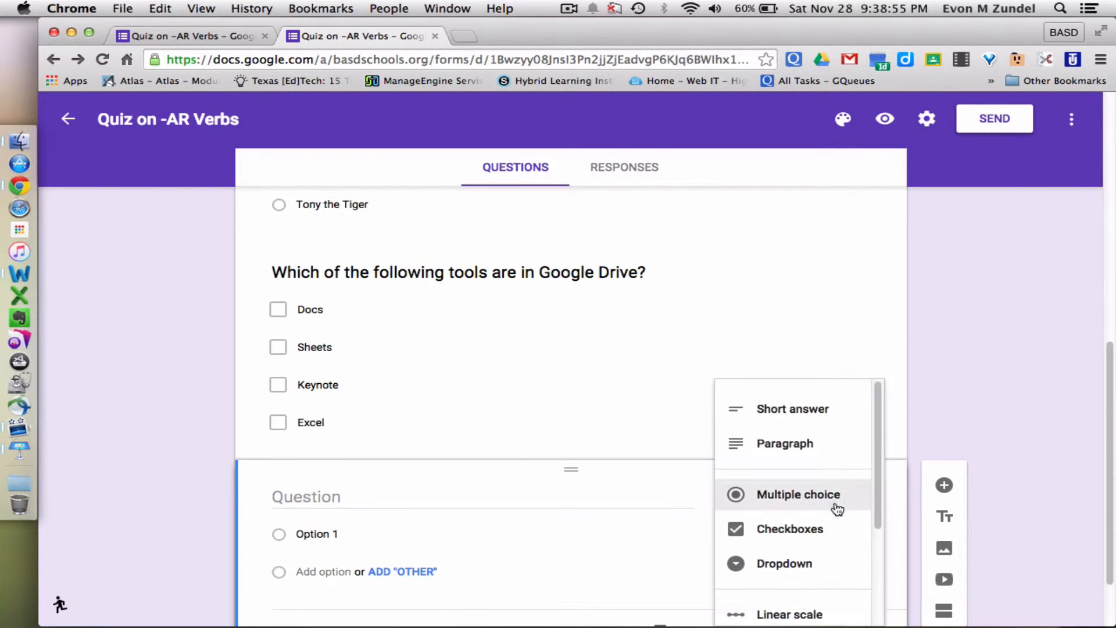
pyautogui.click(835, 563)
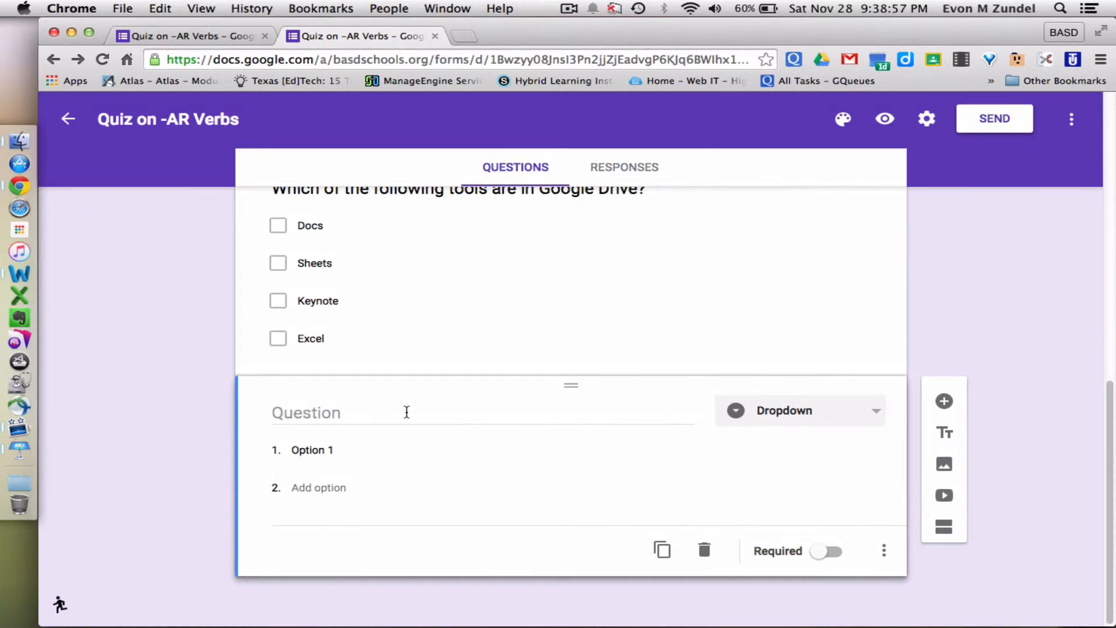
# Step: Enter "Where do you go in Google Drive to create a Form?" as the title of the dropdown question
pyautogui.click(407, 411)
pyautogui.write('Wher')
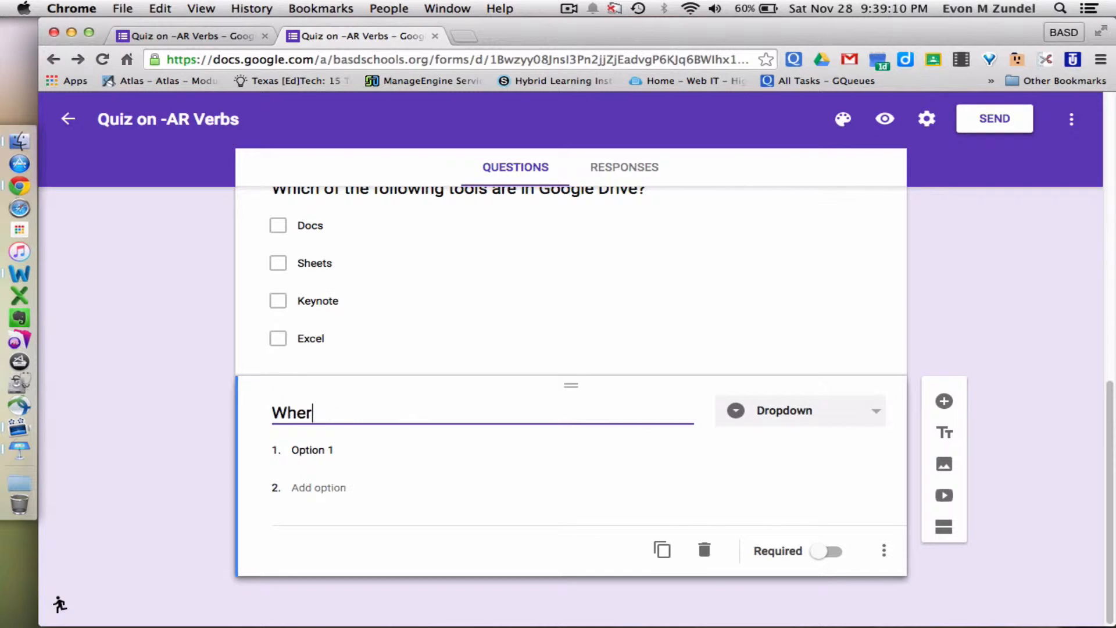
pyautogui.write('e do you go in Google Die')
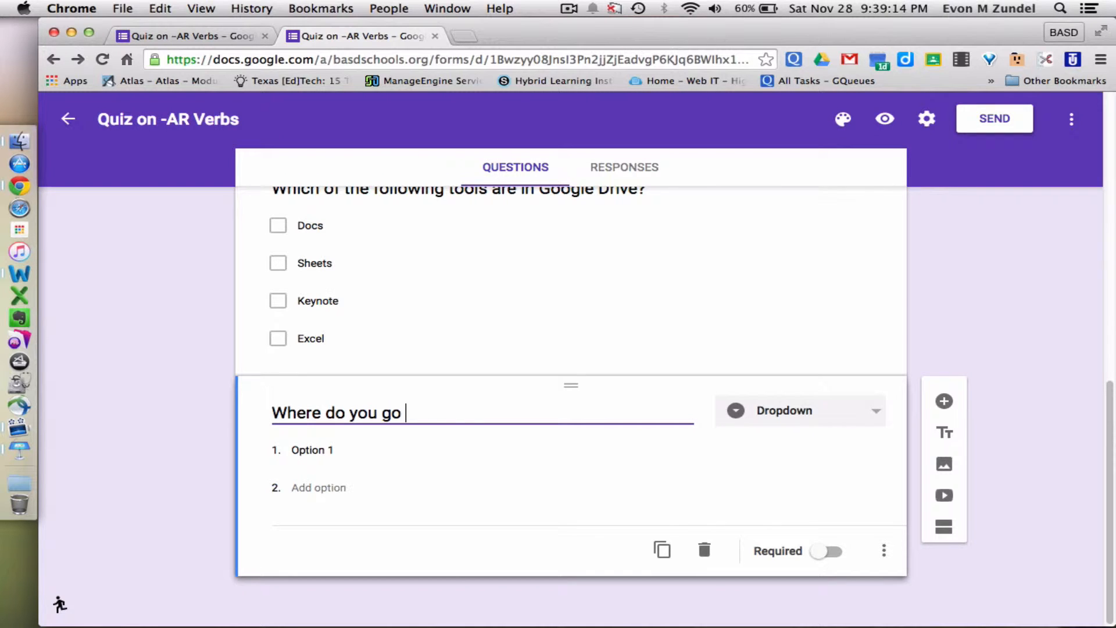
pyautogui.press('BackSpace')
pyautogui.press('BackSpace')
pyautogui.write('rive to crete')
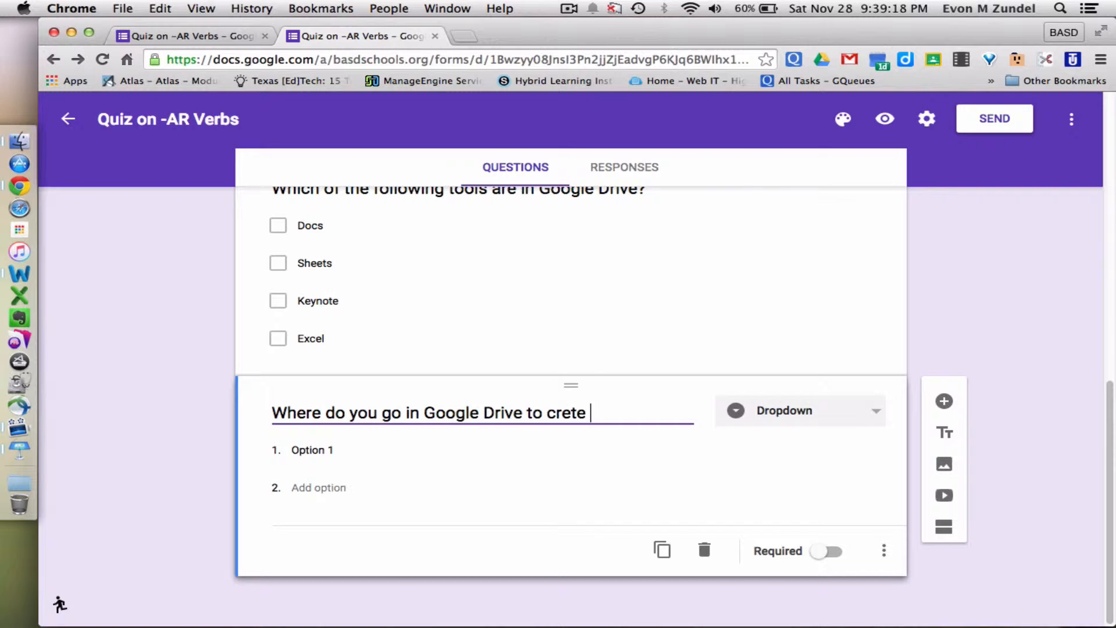
pyautogui.press('BackSpace')
pyautogui.press('BackSpace')
pyautogui.write('ate a Form?')
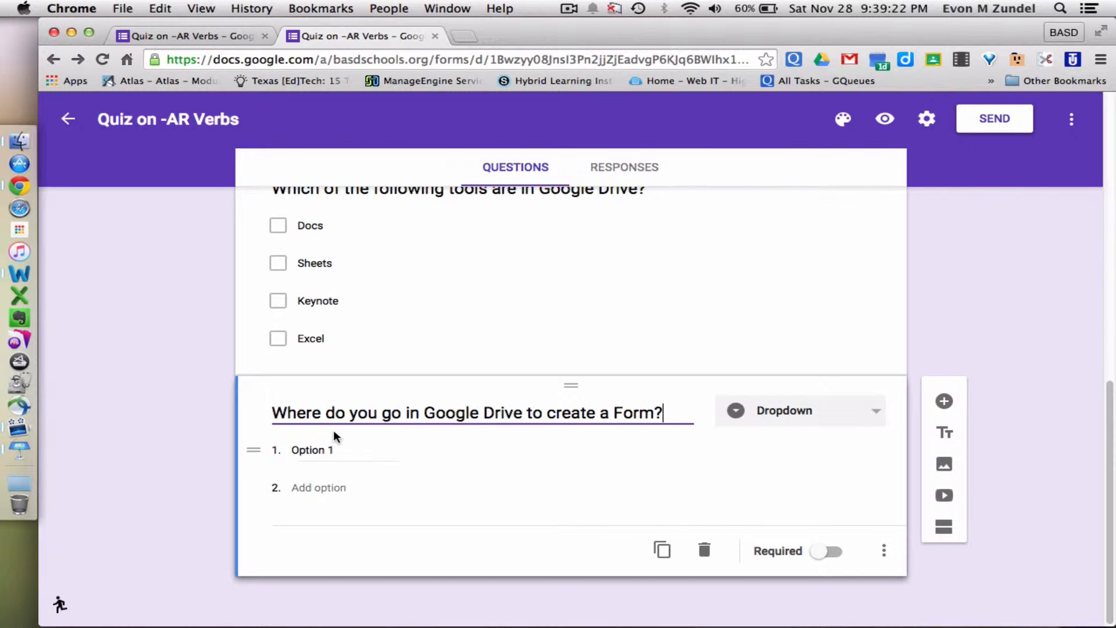
# Step: Fill in the dropdown question's options as "Under New", "Under Shared with Me", "In Templates" and "Under Add-Ons"
pyautogui.click(332, 448)
pyautogui.write('Under New')
pyautogui.press('Return')
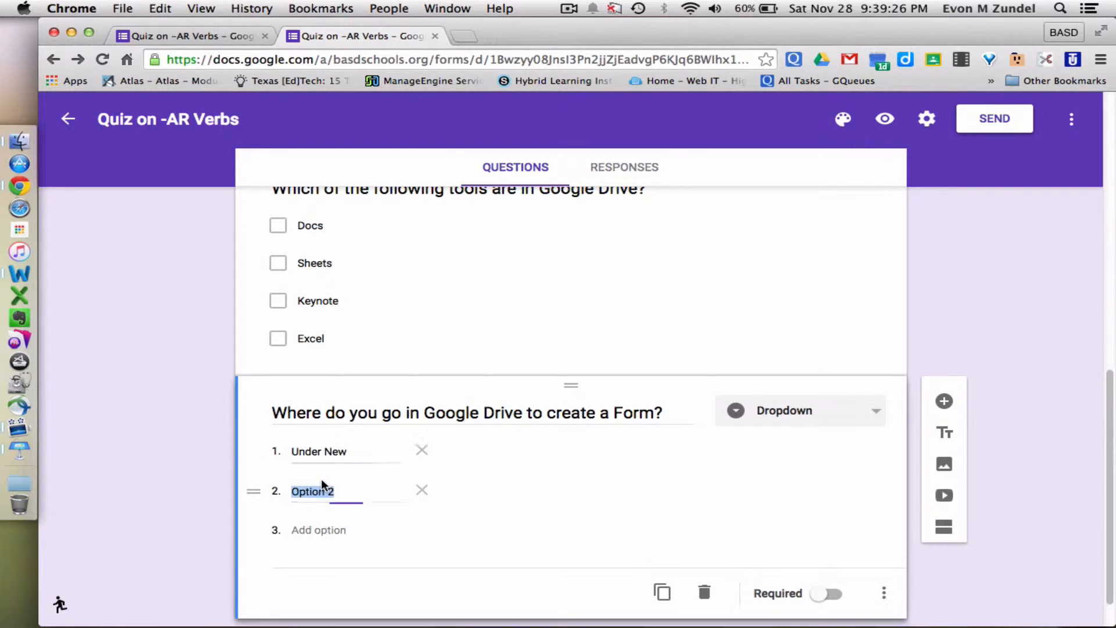
pyautogui.write('Under')
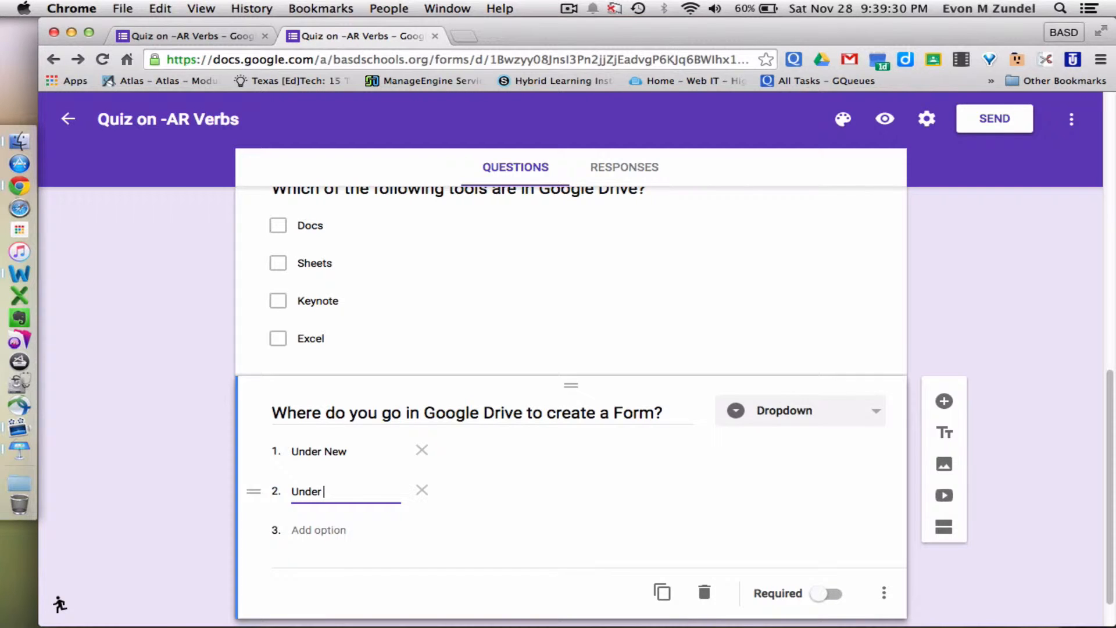
pyautogui.write(' Shared with Me')
pyautogui.press('Return')
pyautogui.write('In Templates')
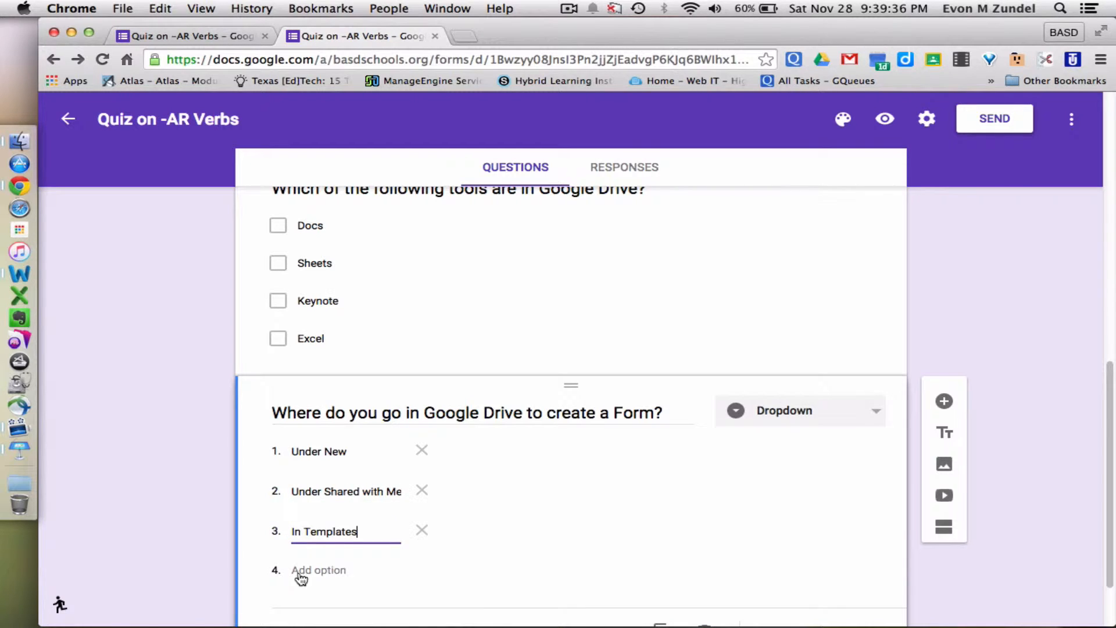
pyautogui.press('Return')
pyautogui.write('Under Add-Ons')
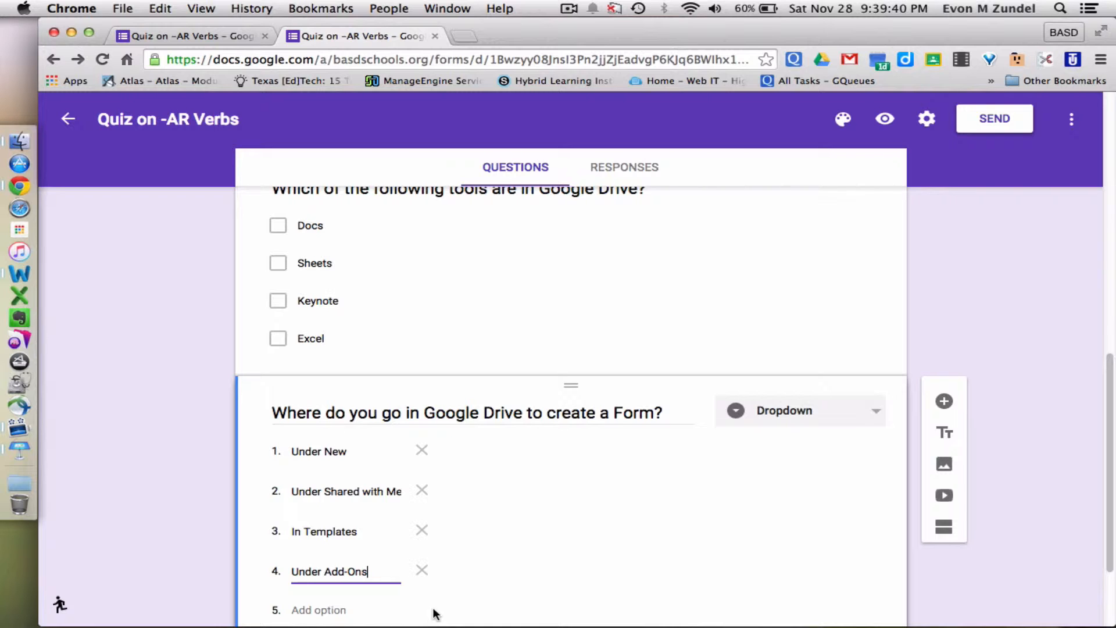
pyautogui.press('Tab')
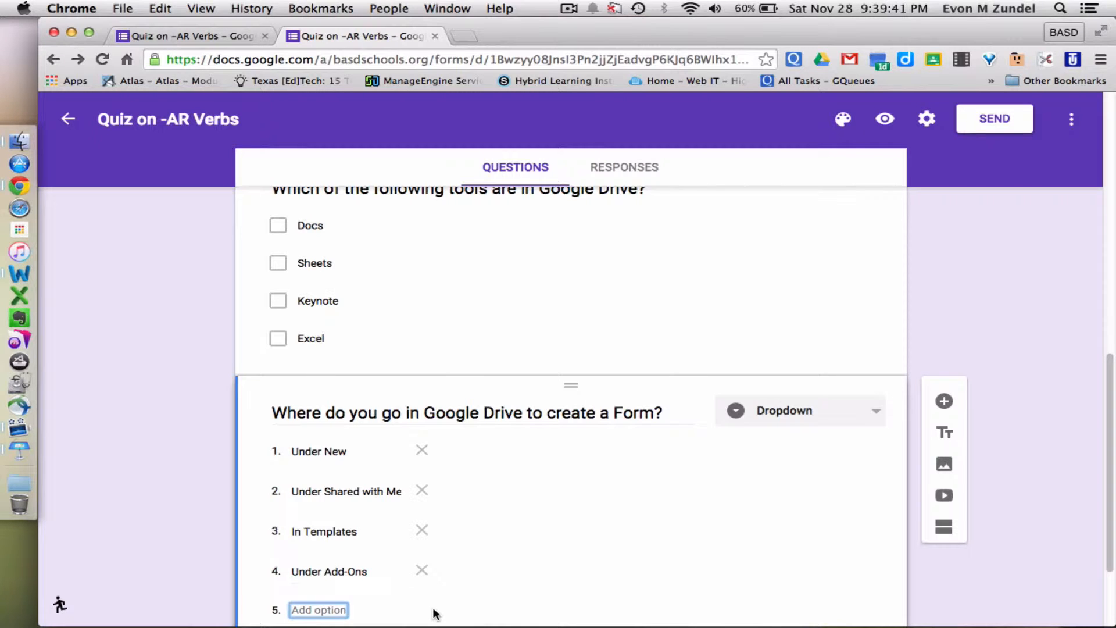
# Step: Make the dropdown question required and view its additional display and section options
pyautogui.scroll(-2, 640, 604)
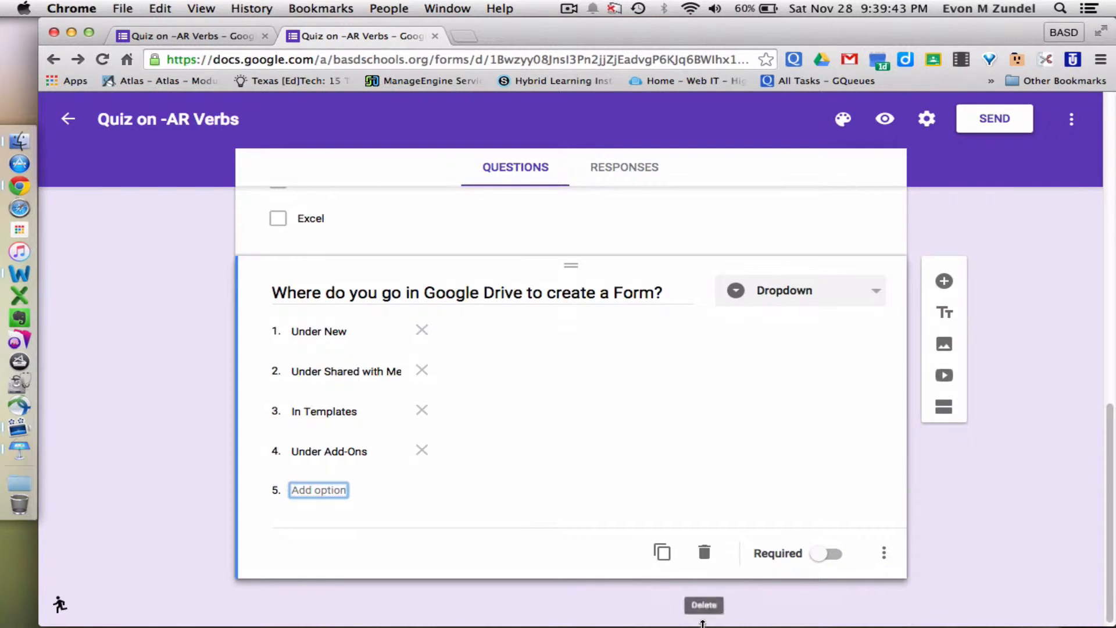
pyautogui.click(840, 553)
pyautogui.click(883, 552)
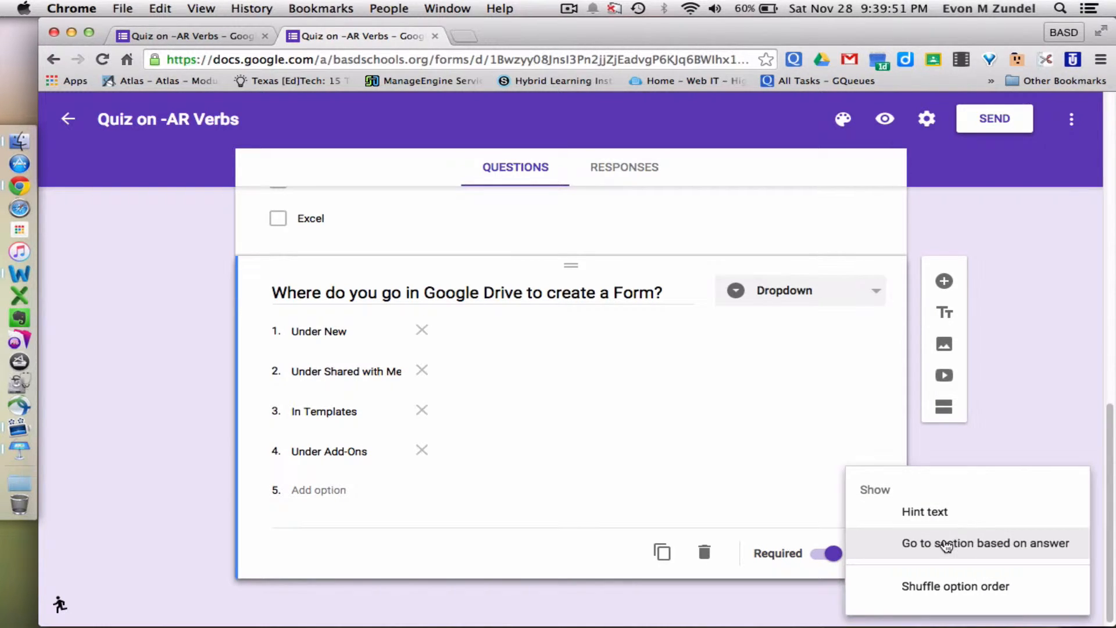
pyautogui.click(1027, 446)
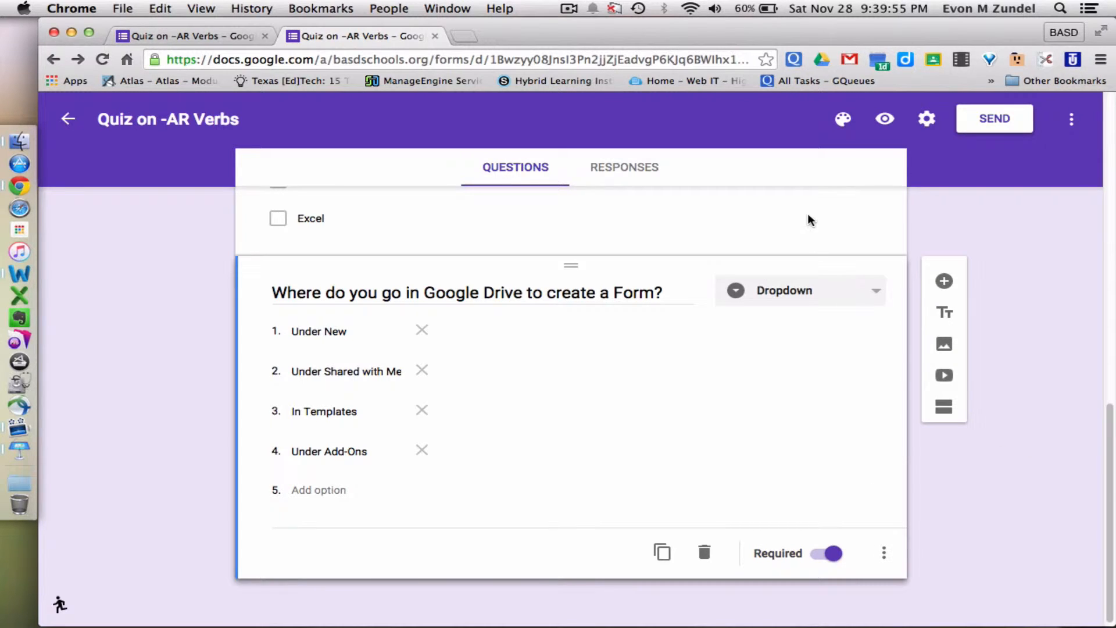
# Step: Add a Linear scale question after the dropdown question, titled "How would you rate this video?"
pyautogui.click(944, 282)
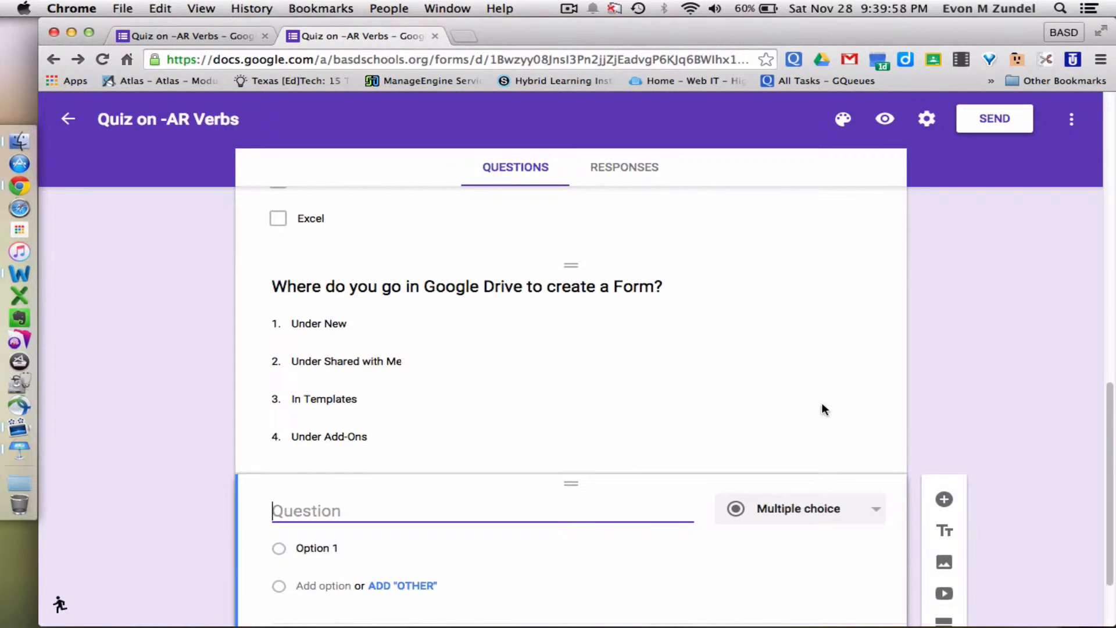
pyautogui.click(824, 427)
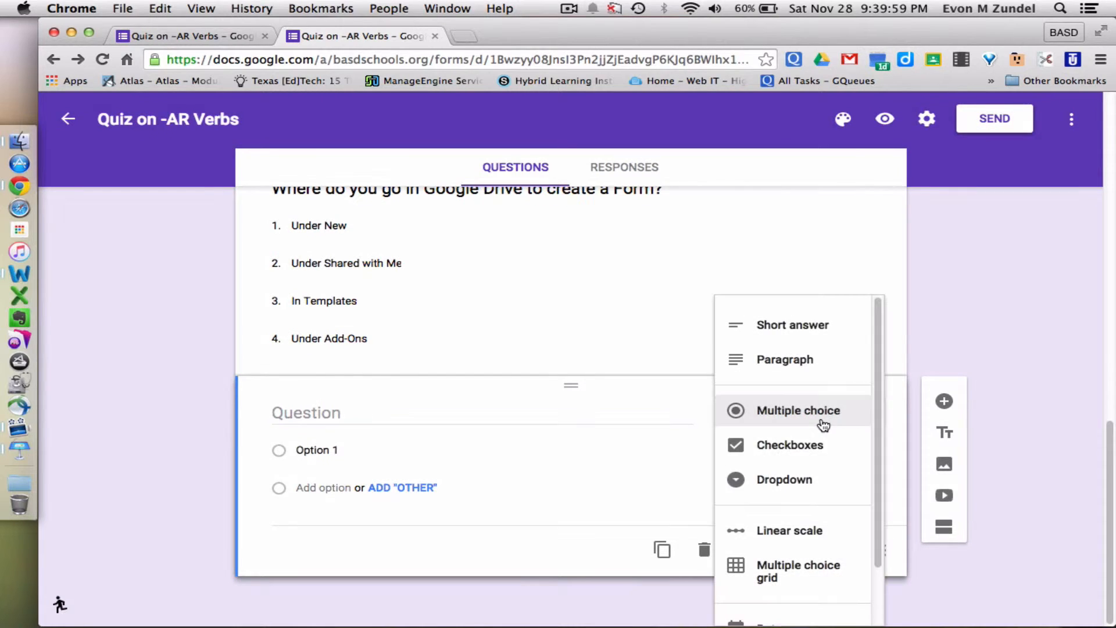
pyautogui.click(814, 531)
pyautogui.click(415, 266)
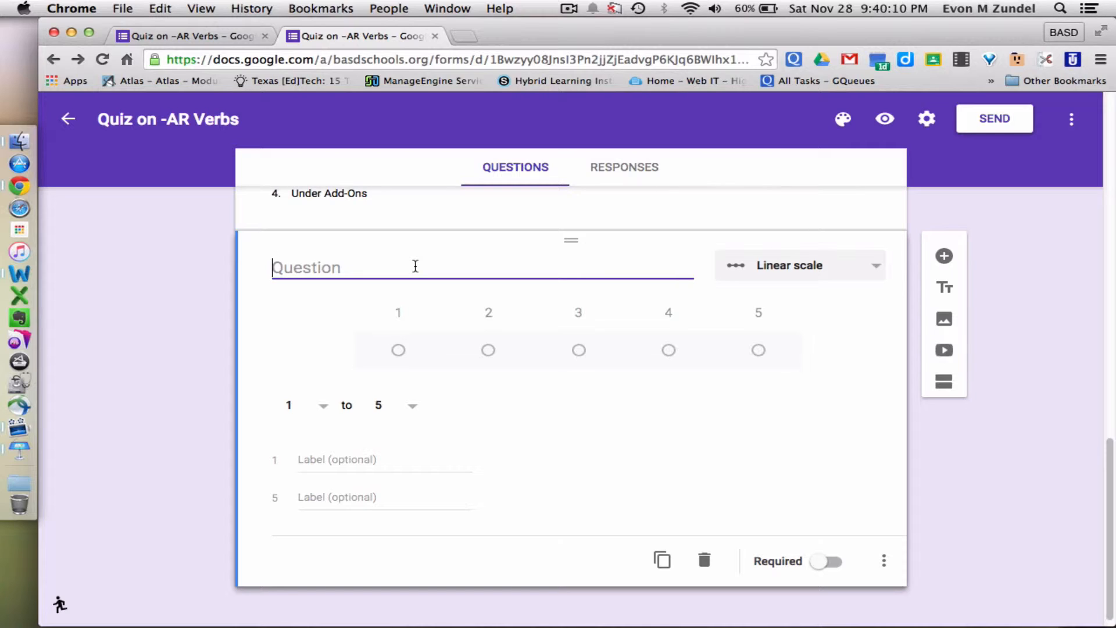
pyautogui.write('How ')
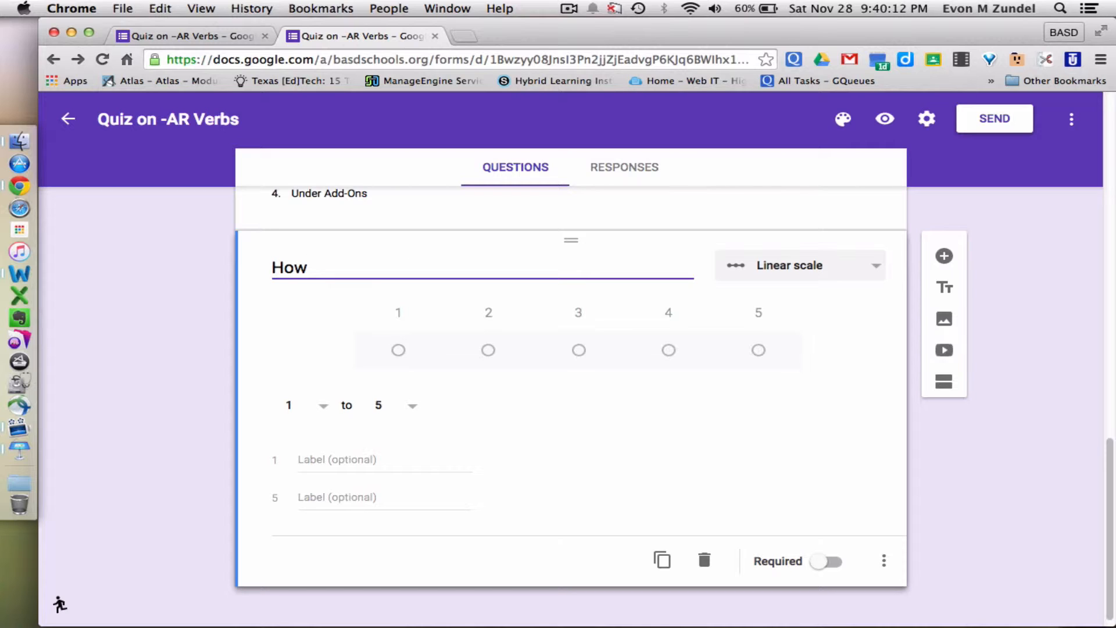
pyautogui.write('would you rate this video')
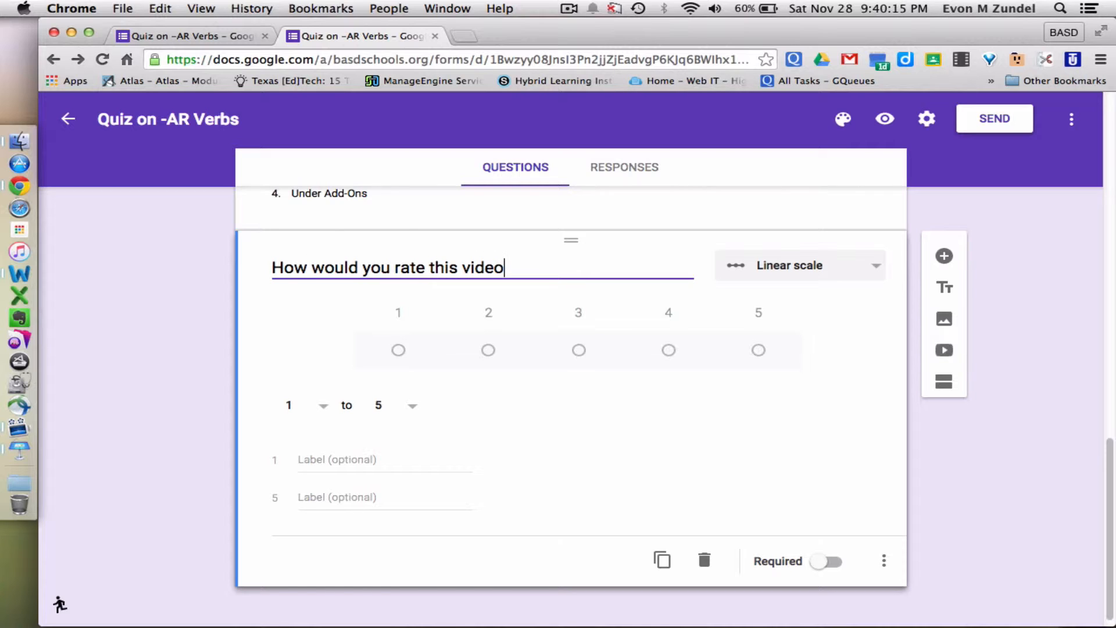
pyautogui.write('?')
# Step: Try an upper limit of 10 for the video rating scale and return it to 5
pyautogui.click(414, 406)
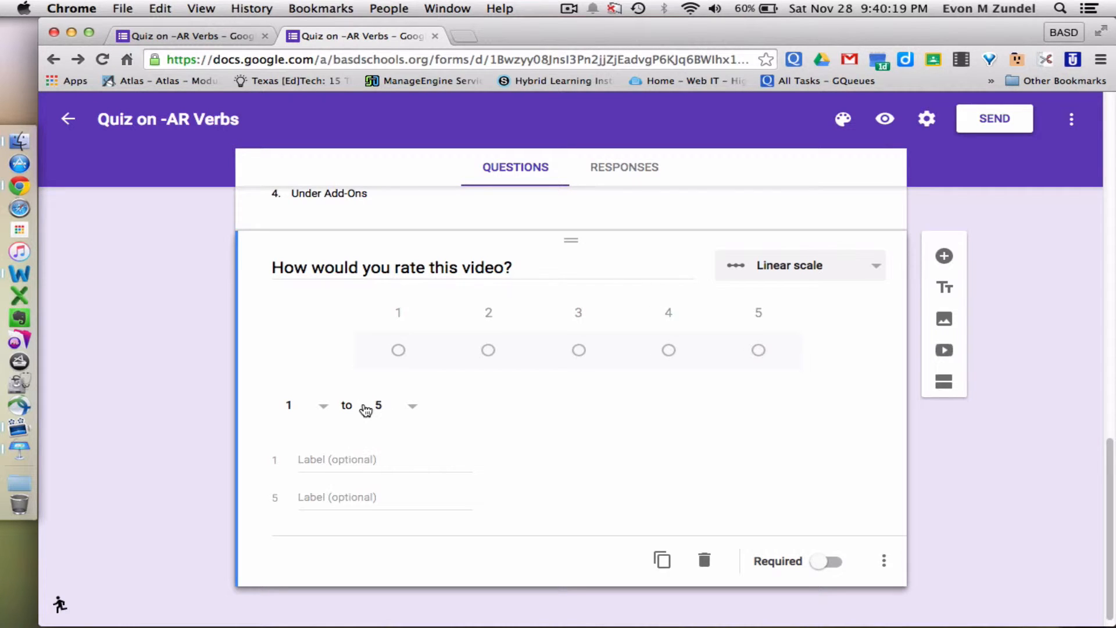
pyautogui.scroll(-1, 536, 448)
pyautogui.scroll(3, 531, 448)
pyautogui.scroll(-3, 384, 460)
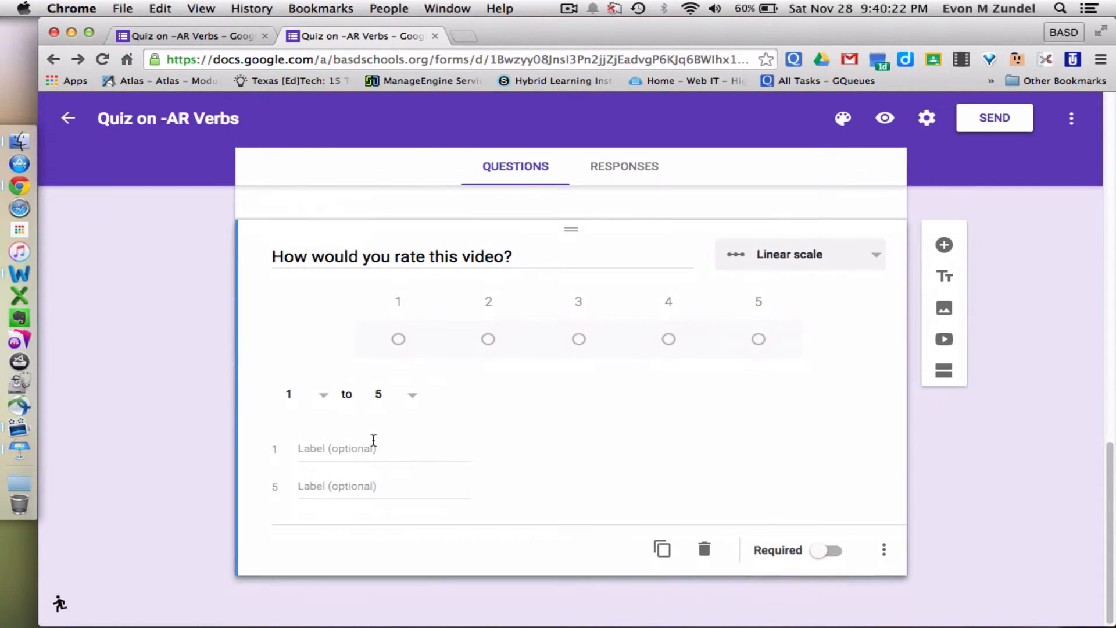
pyautogui.click(410, 400)
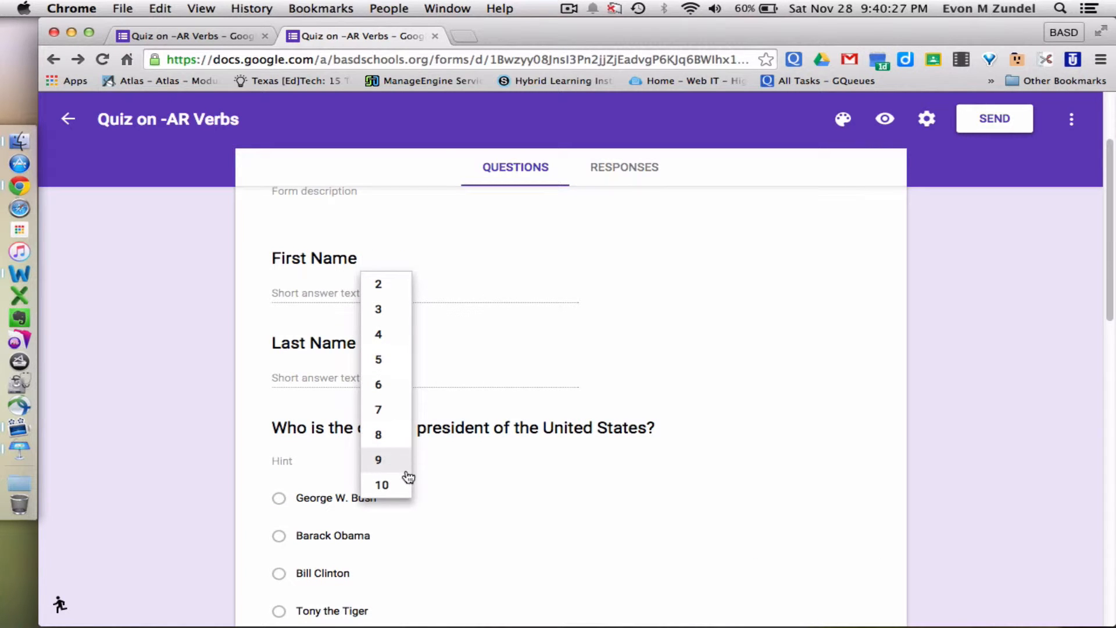
pyautogui.click(382, 484)
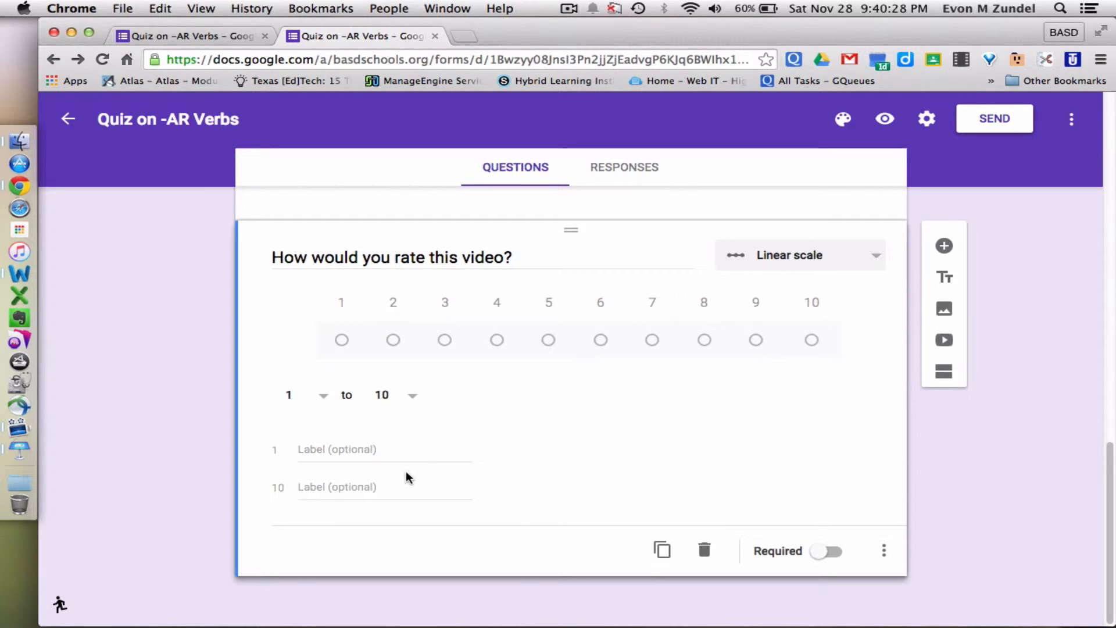
pyautogui.click(403, 395)
pyautogui.click(387, 243)
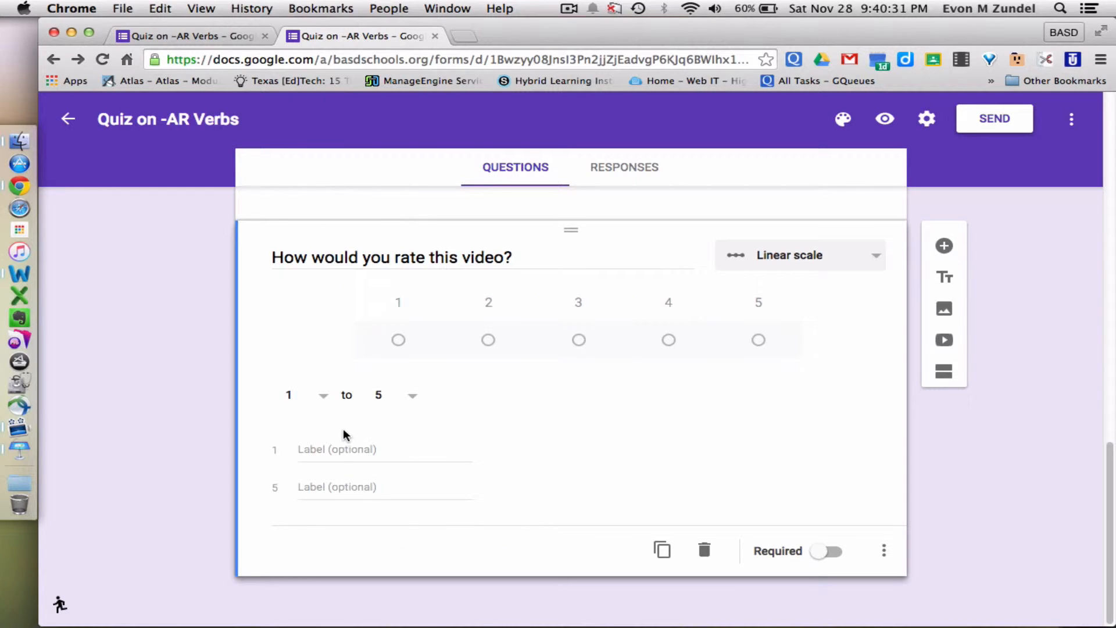
# Step: Label the rating scale's value 1 as "Needs Work" and its value 5 as "Awesome"
pyautogui.click(338, 450)
pyautogui.write('ds Wo')
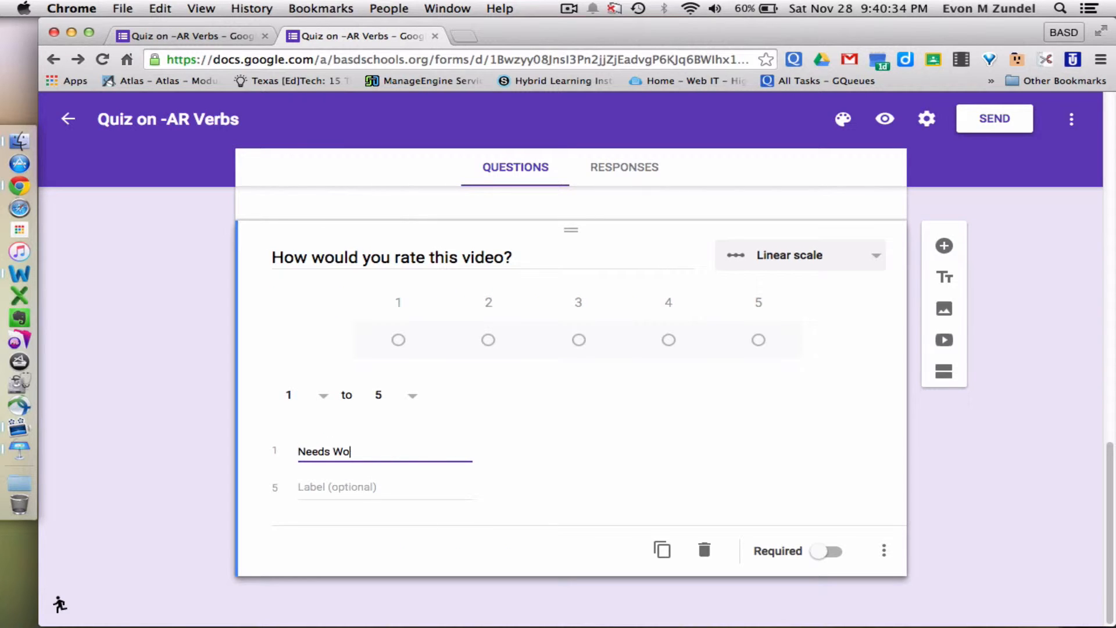
pyautogui.write('rk')
pyautogui.click(328, 486)
pyautogui.write('A')
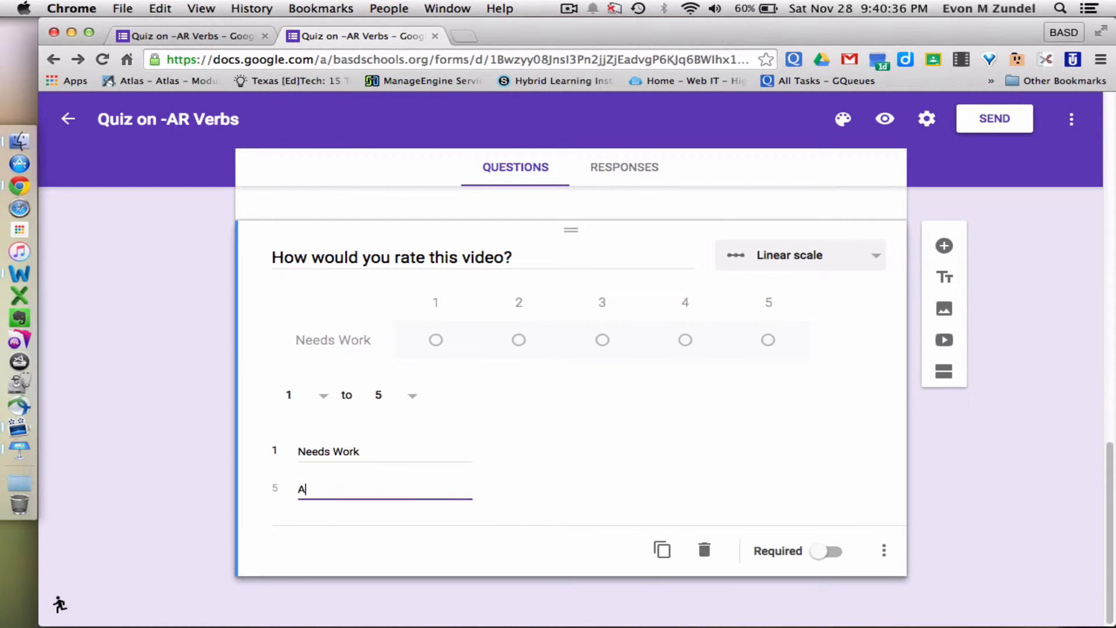
pyautogui.write('wesome')
pyautogui.press('Tab')
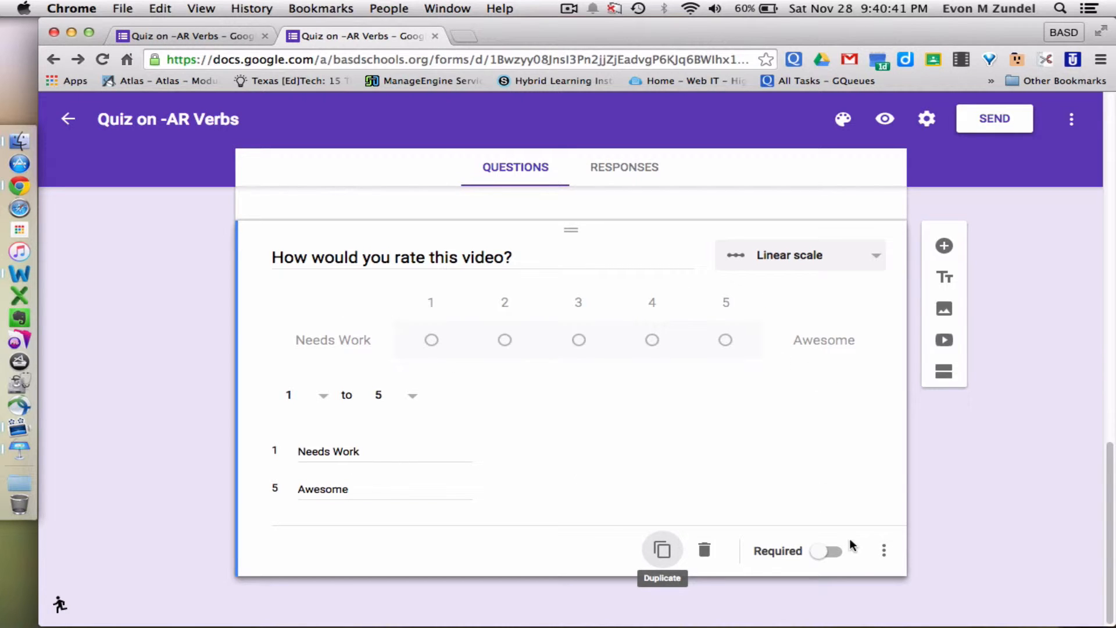
# Step: Make the video rating question required and view its additional display options
pyautogui.click(832, 553)
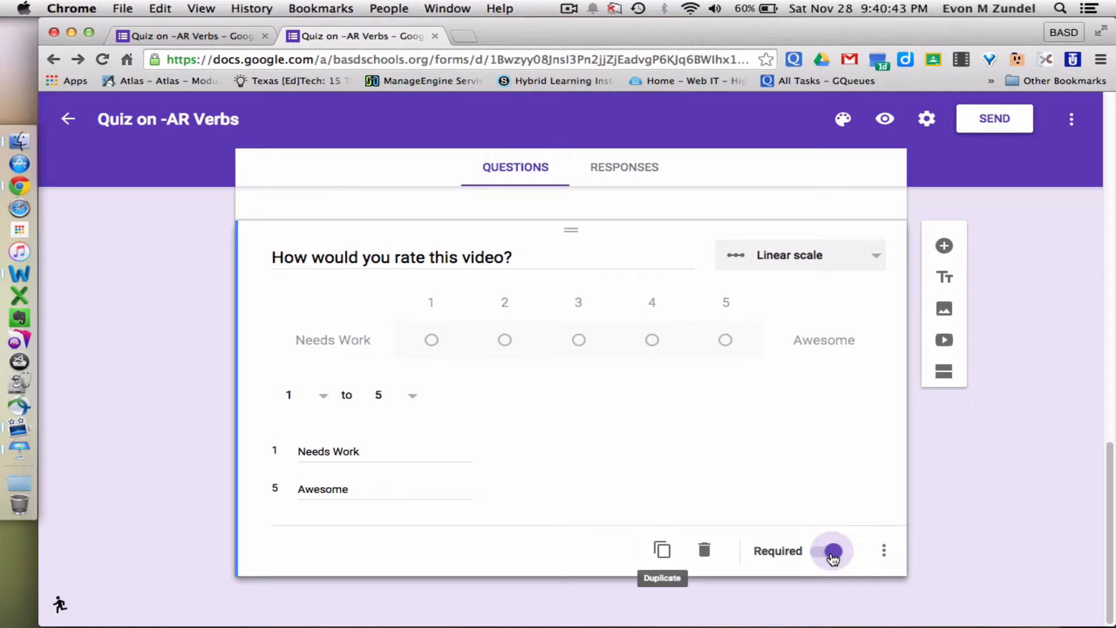
pyautogui.click(884, 550)
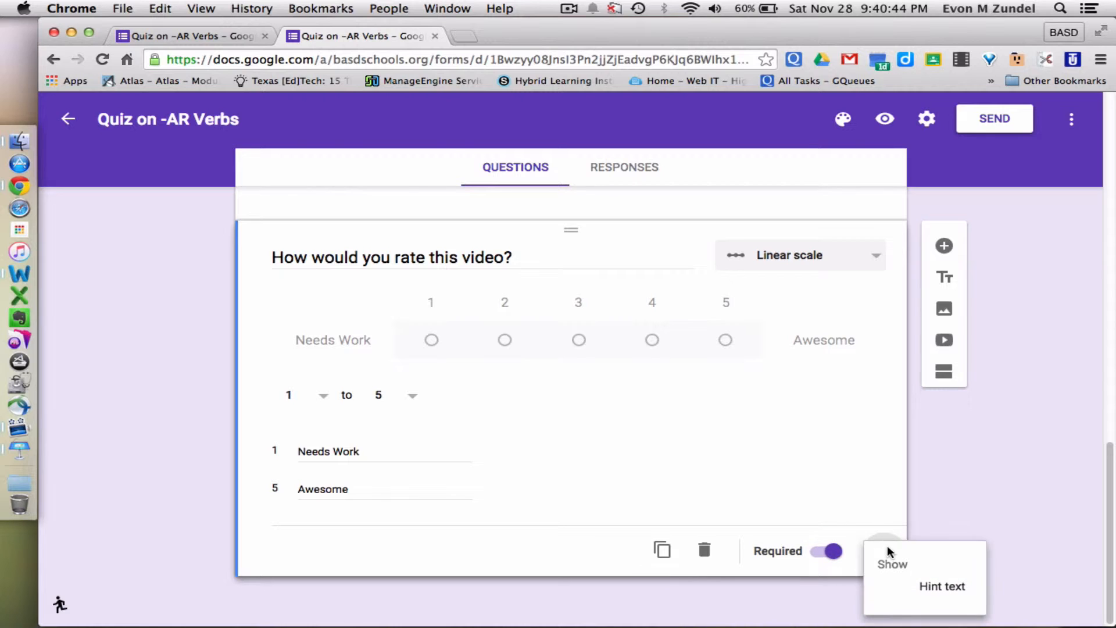
pyautogui.click(942, 511)
# Step: Add a new question after the video rating question and set its type to Multiple choice grid
pyautogui.click(944, 245)
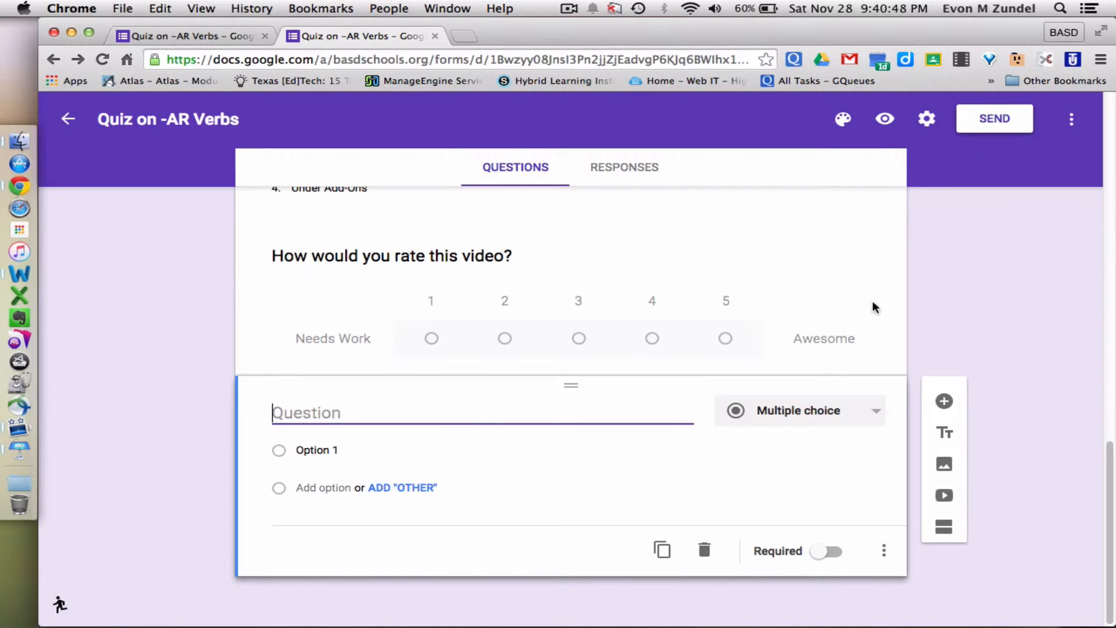
pyautogui.click(805, 417)
pyautogui.click(811, 566)
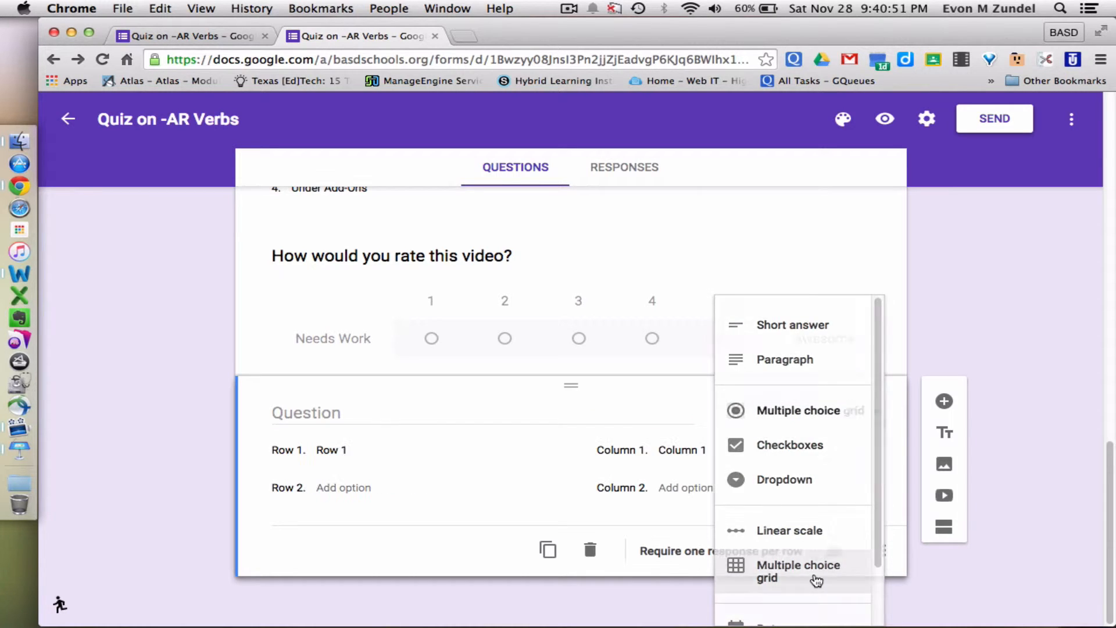
# Step: Enter "What is the correct order for creating a form?" as the title of the multiple choice grid question
pyautogui.click(373, 412)
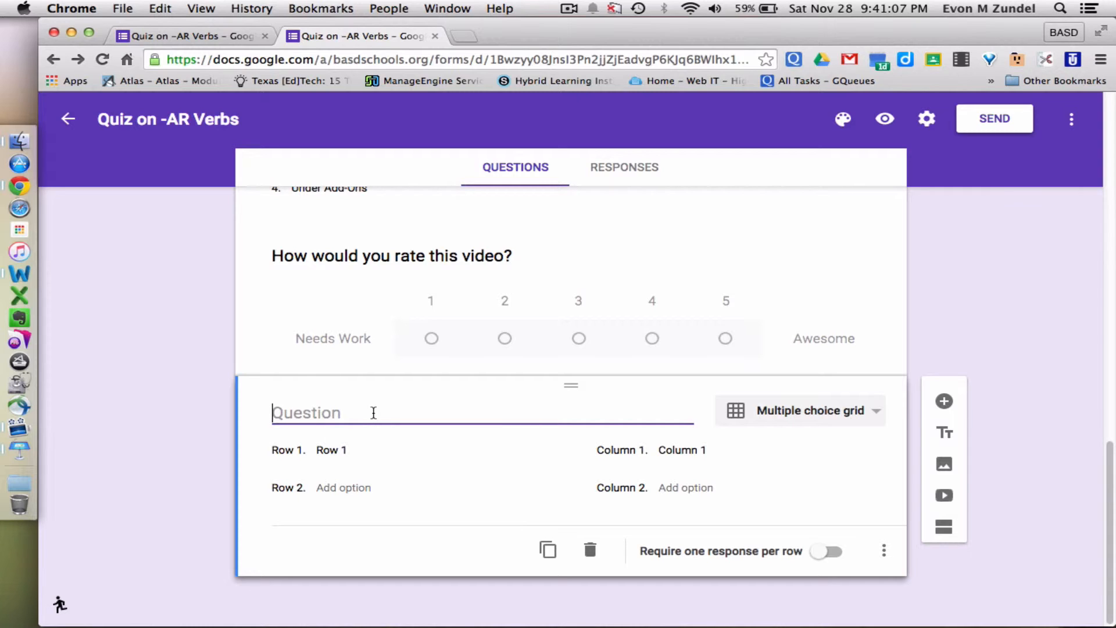
pyautogui.write('What is ')
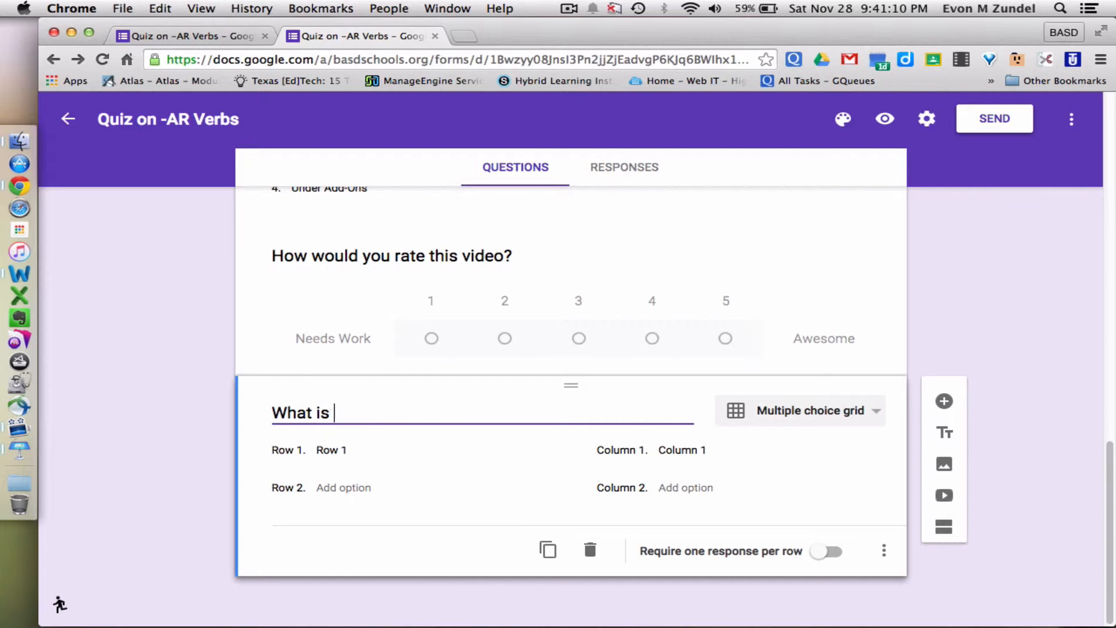
pyautogui.write('the correct order for ')
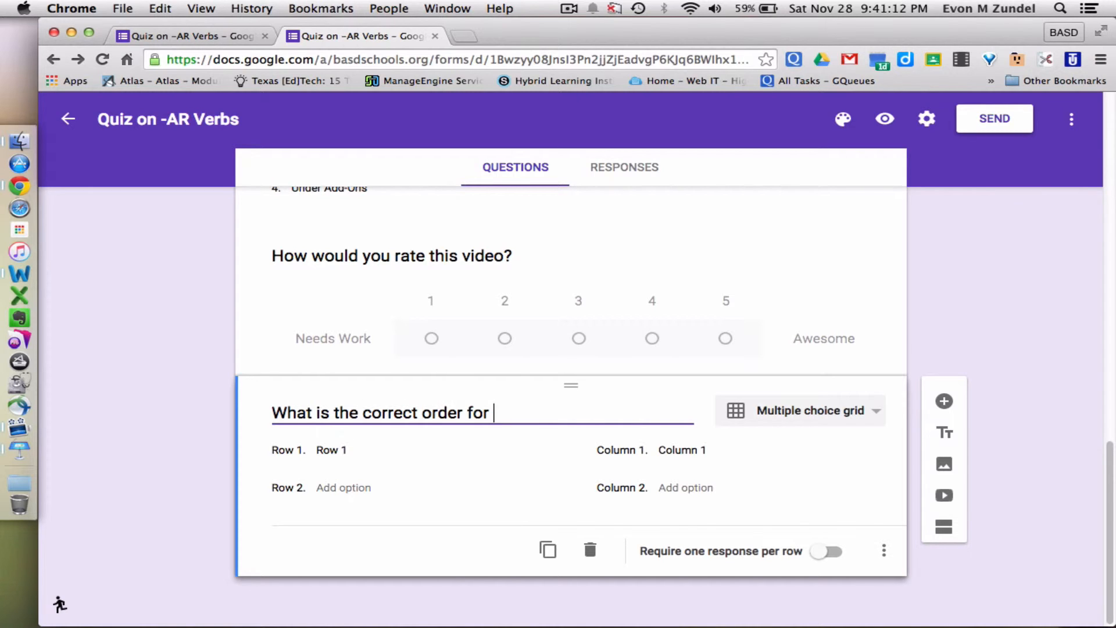
pyautogui.write('creating a f')
pyautogui.press('BackSpace')
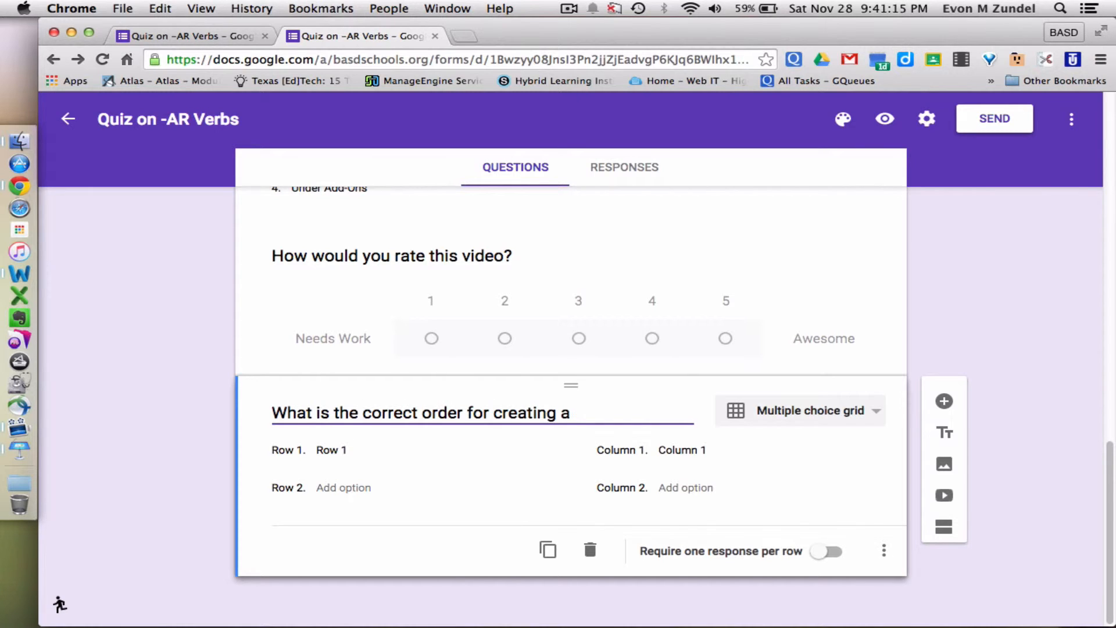
pyautogui.write('form?')
# Step: Label the grid's row 1 "Create all of your questions" and row 2 "Create the form in your Google Drive"
pyautogui.click(325, 455)
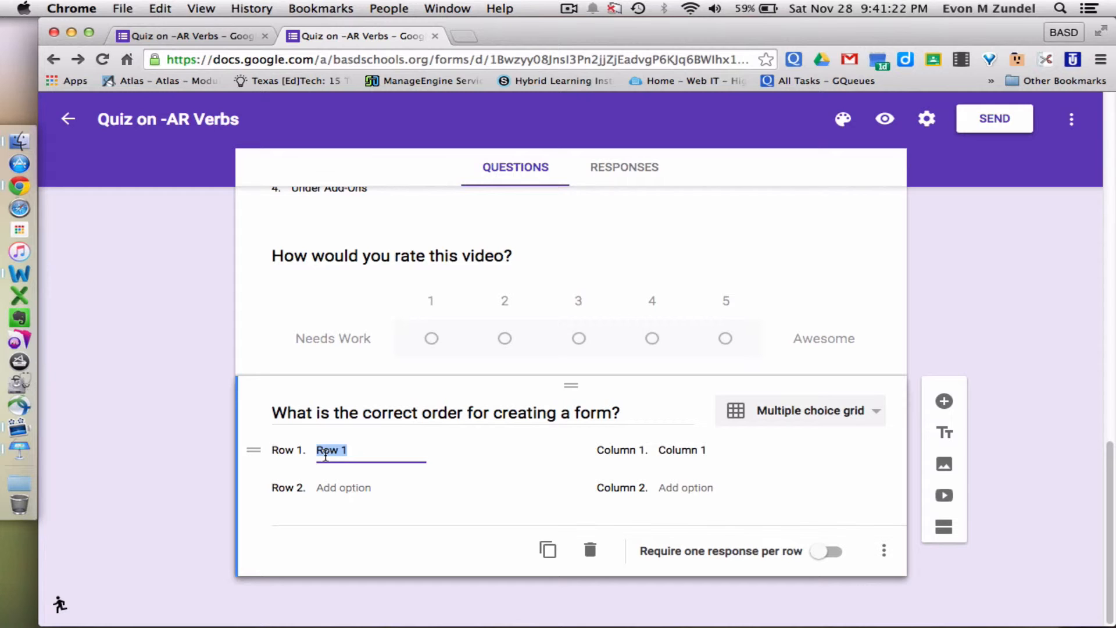
pyautogui.write('Create all of y')
pyautogui.write('our questions')
pyautogui.click(334, 488)
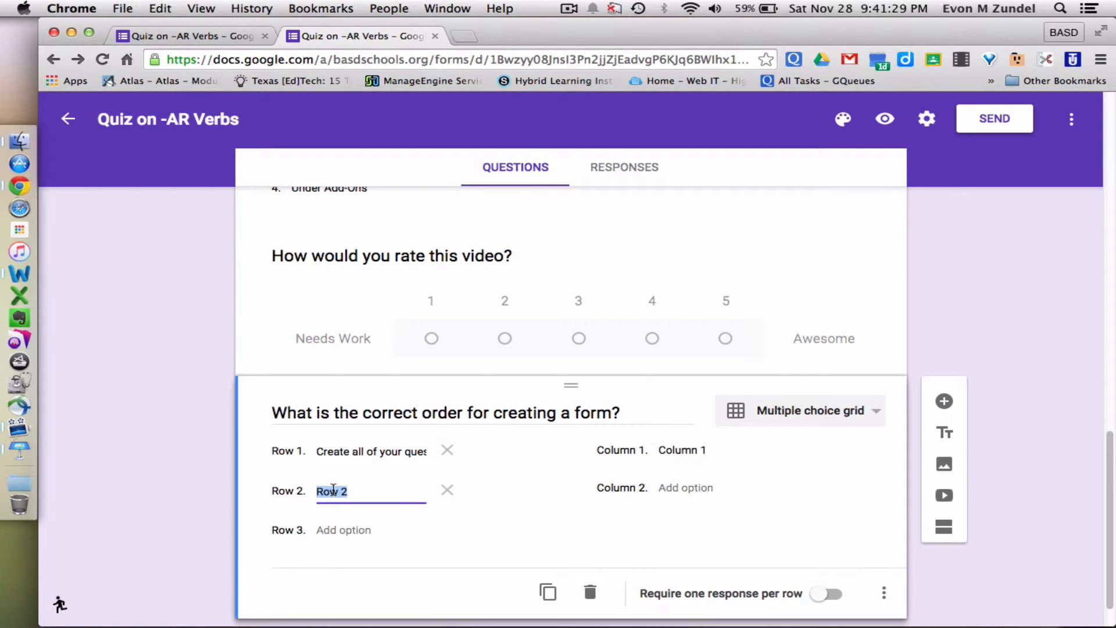
pyautogui.write('Create the form in yo')
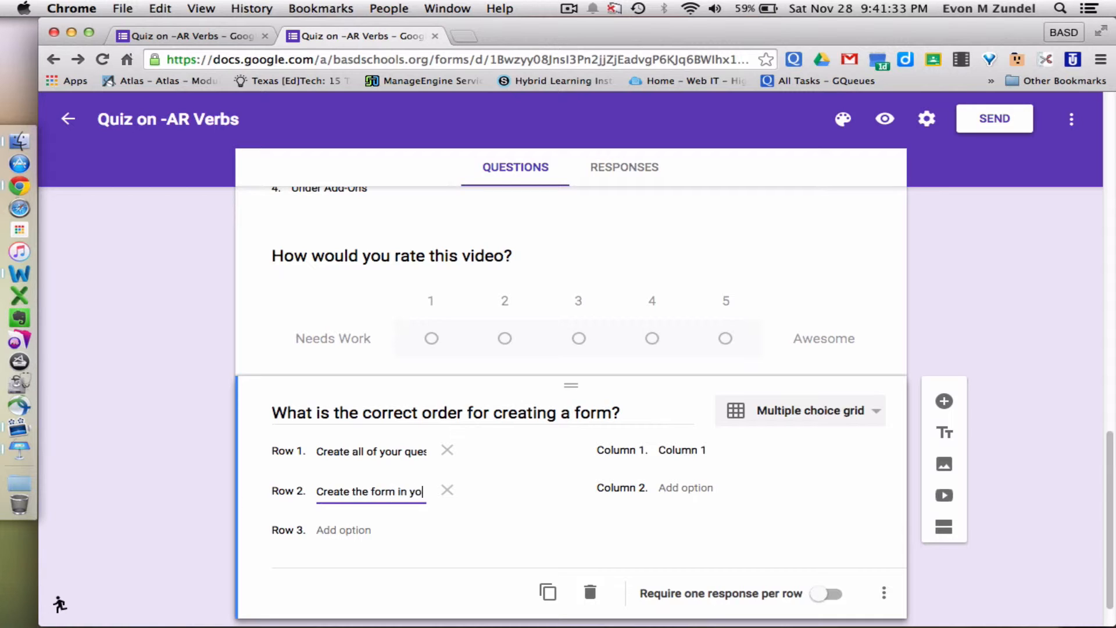
pyautogui.write('ur Google Drive')
# Step: Add row 3 "Have your students take the quiz" and row 4 "Name your quiz and pick a template" to the grid
pyautogui.click(334, 529)
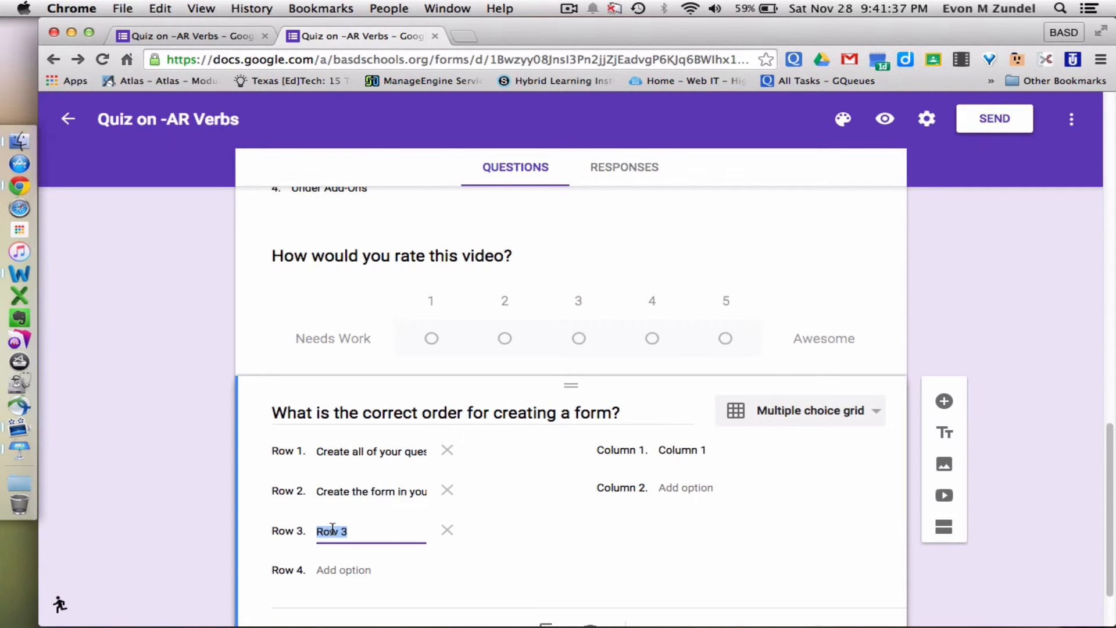
pyautogui.write('Have your stuen')
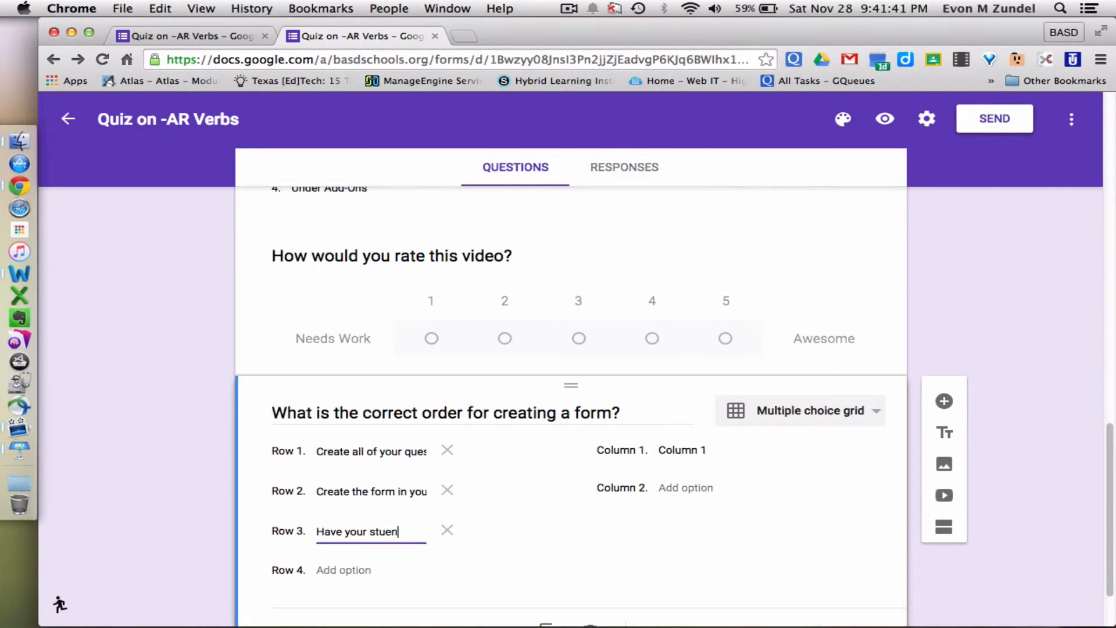
pyautogui.press('BackSpace')
pyautogui.write('ents take the quiz')
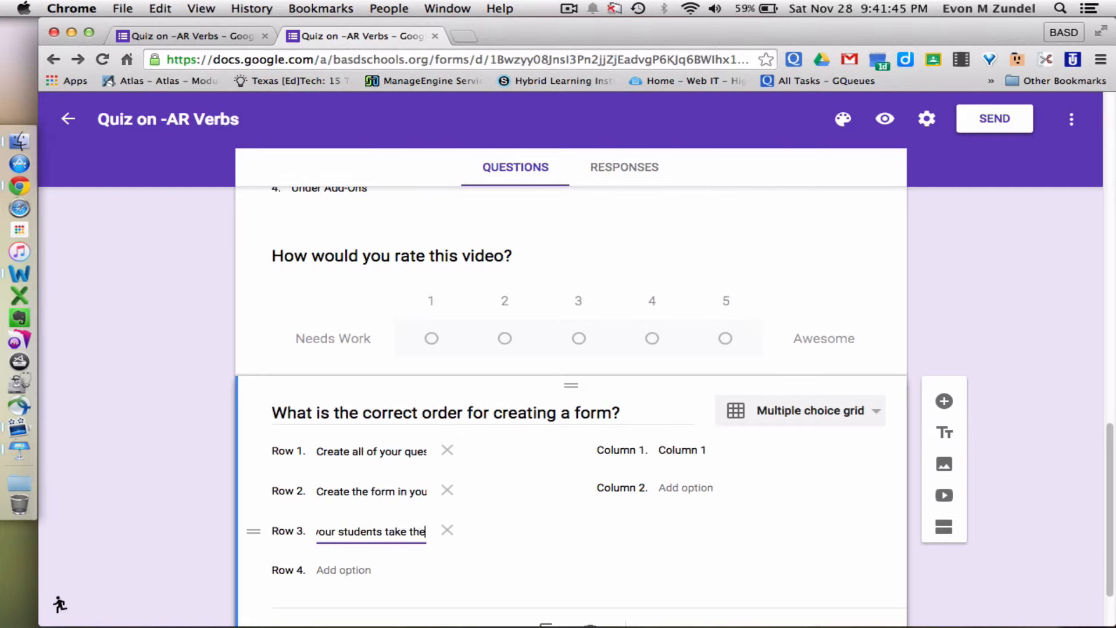
pyautogui.click(357, 571)
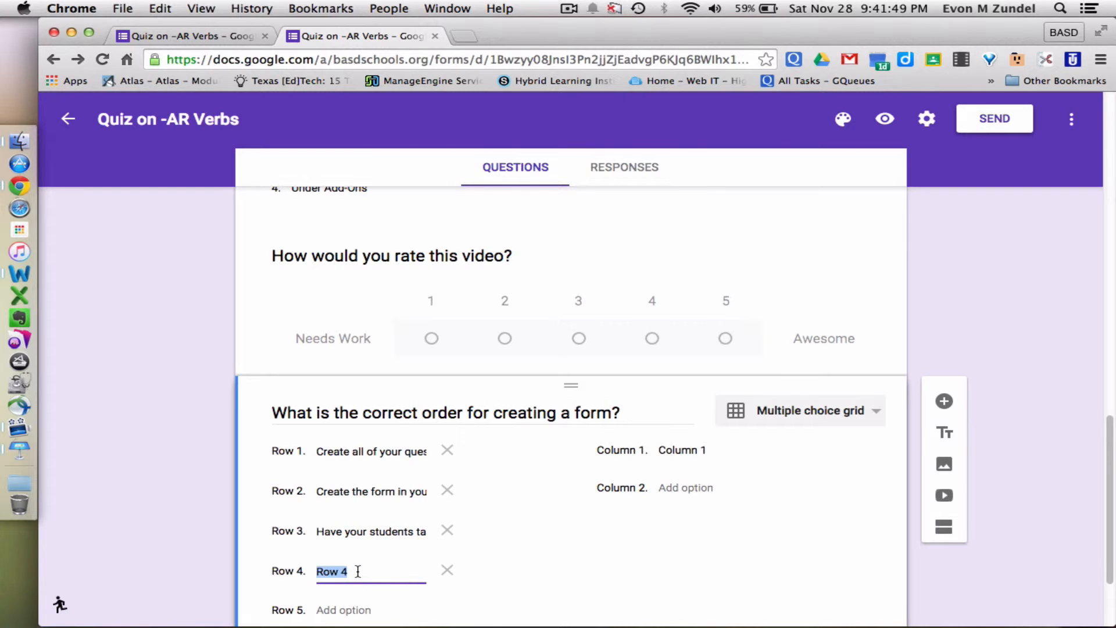
pyautogui.write('Name your quiz and pi')
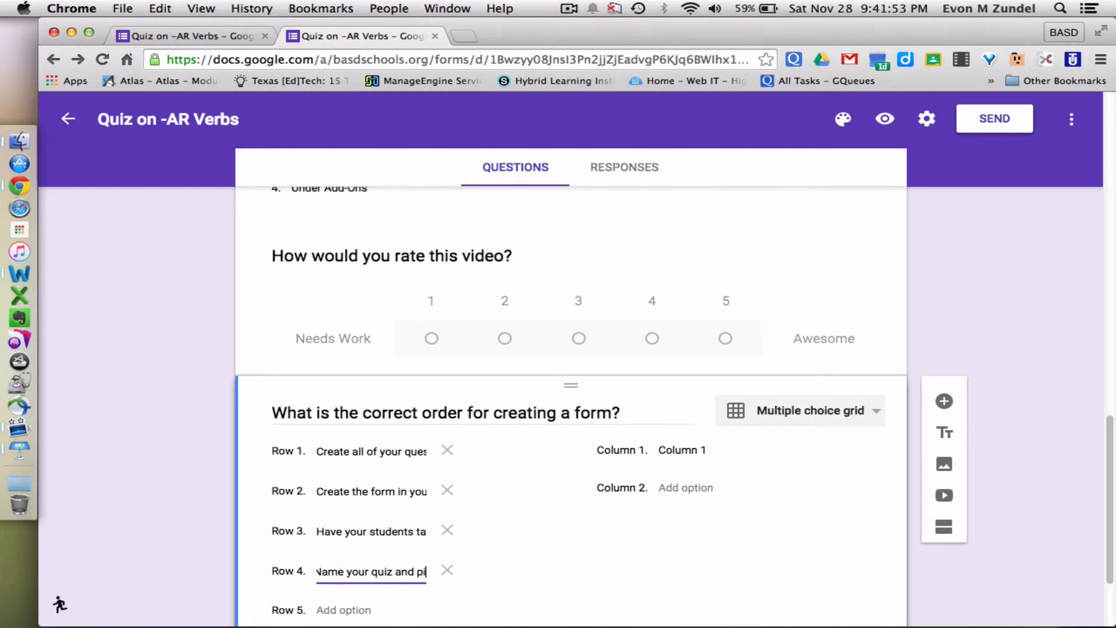
pyautogui.write('ck a template')
# Step: Give the grid question four columns labelled 1, 2, 3 and 4
pyautogui.click(679, 451)
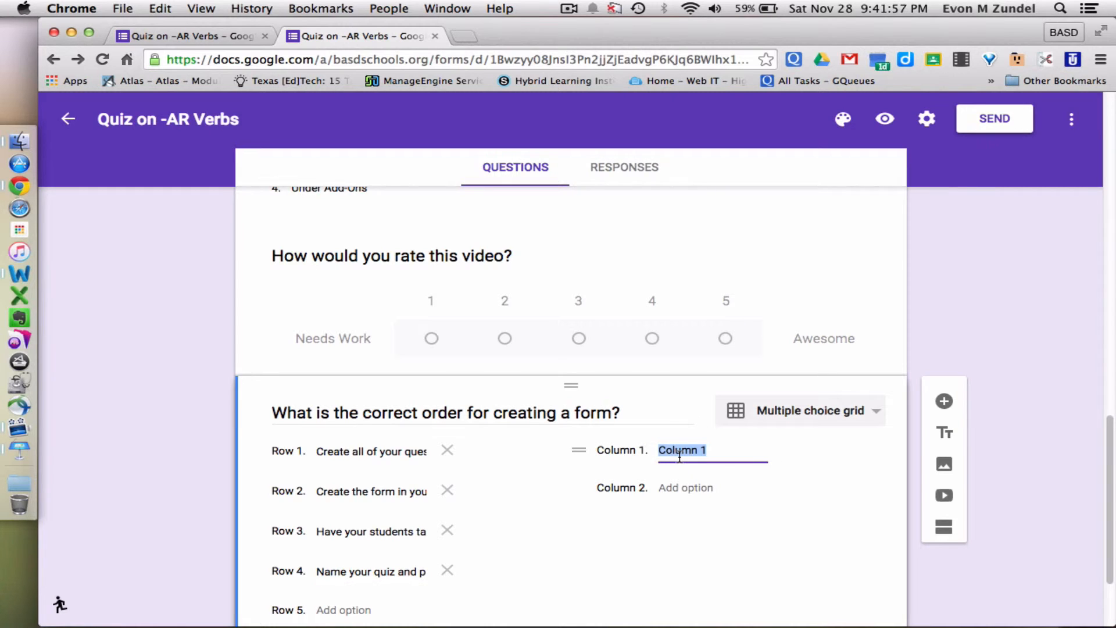
pyautogui.write('1')
pyautogui.click(687, 490)
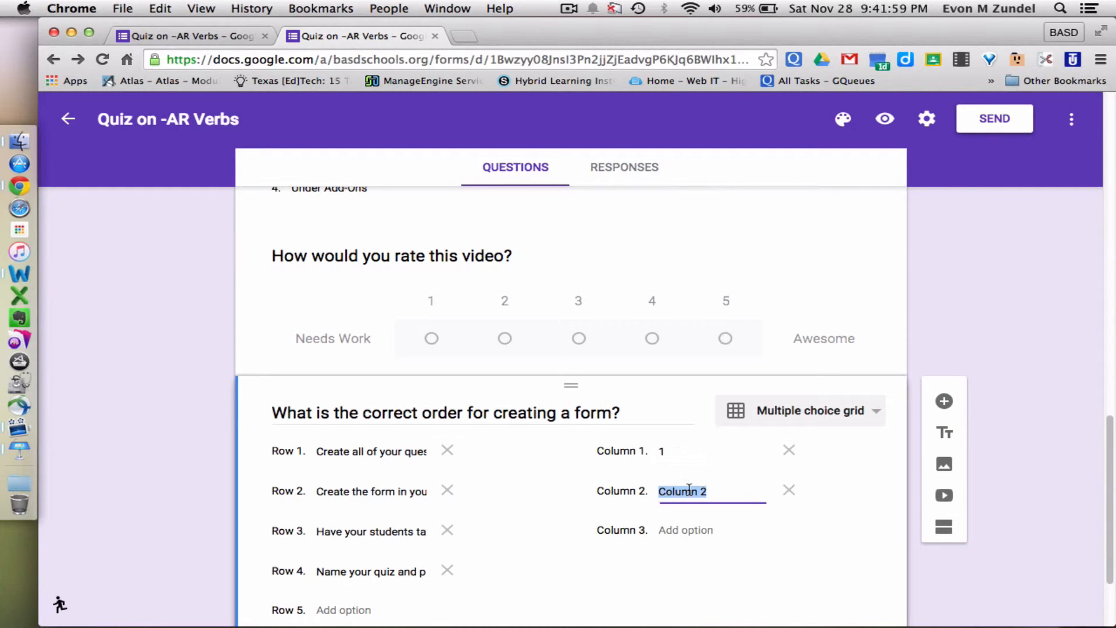
pyautogui.write('2')
pyautogui.click(683, 537)
pyautogui.write('3')
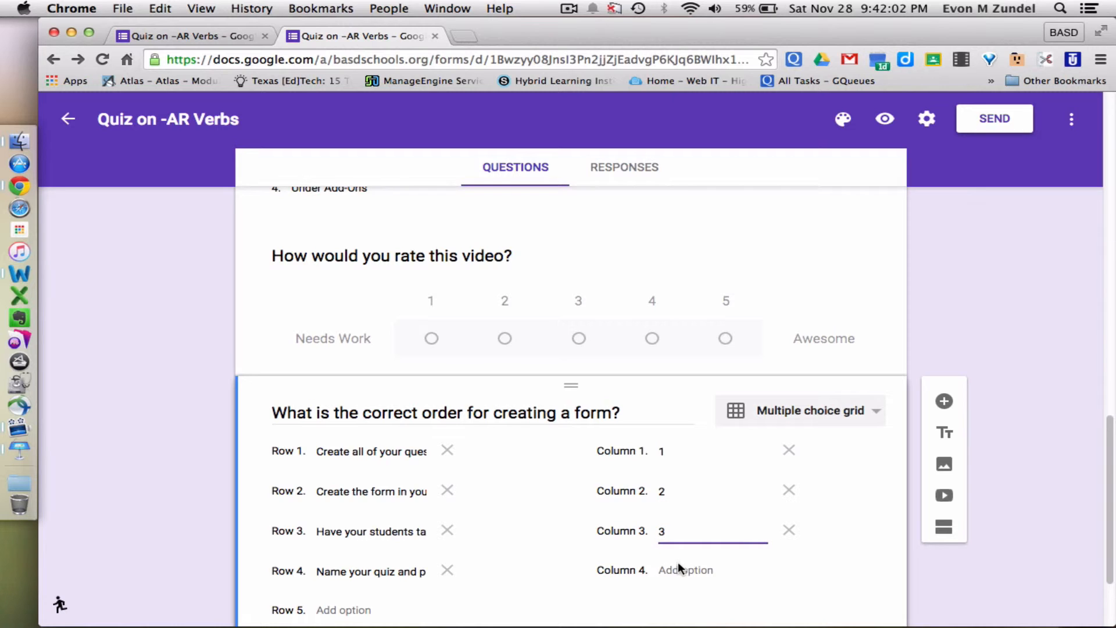
pyautogui.click(678, 574)
pyautogui.write('4')
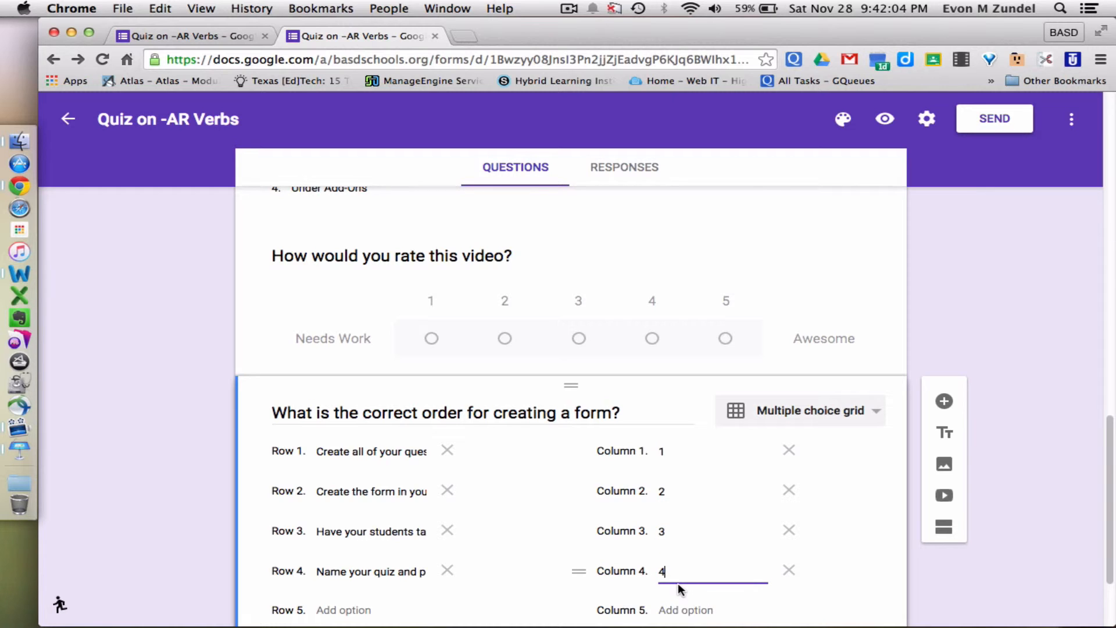
# Step: Require one response per row in the grid question and limit it to one response per column
pyautogui.scroll(-2, 756, 524)
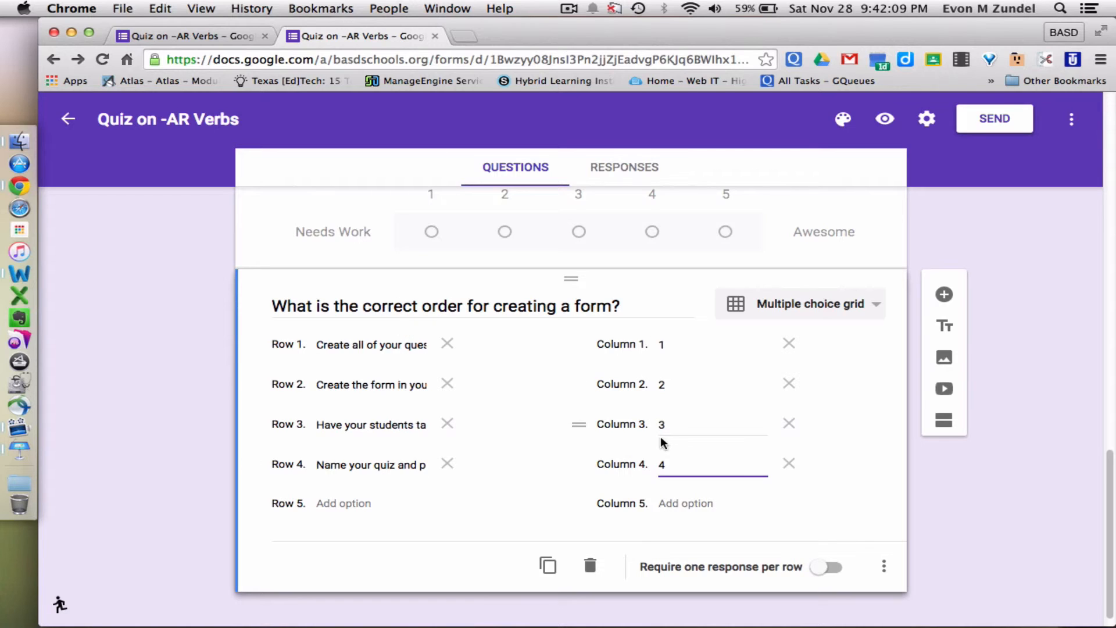
pyautogui.click(832, 573)
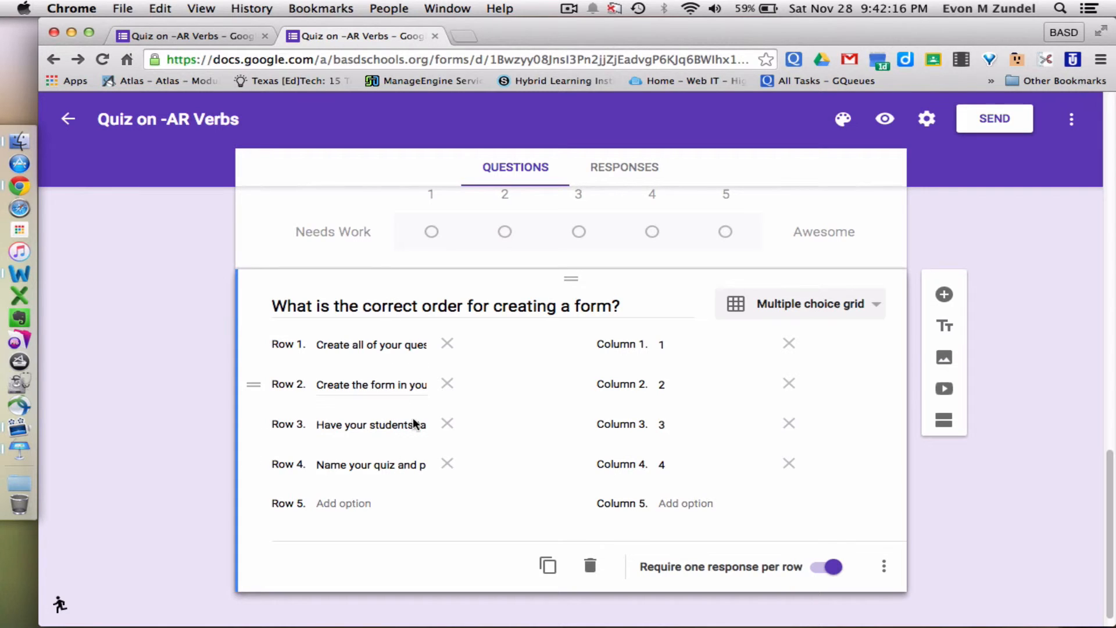
pyautogui.click(883, 566)
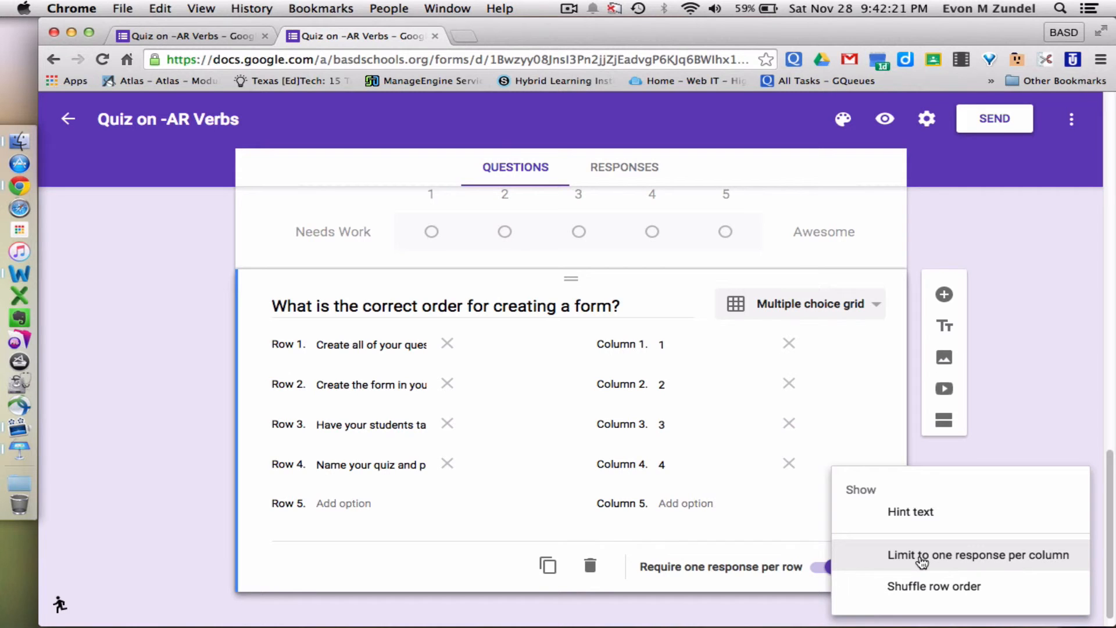
pyautogui.click(921, 557)
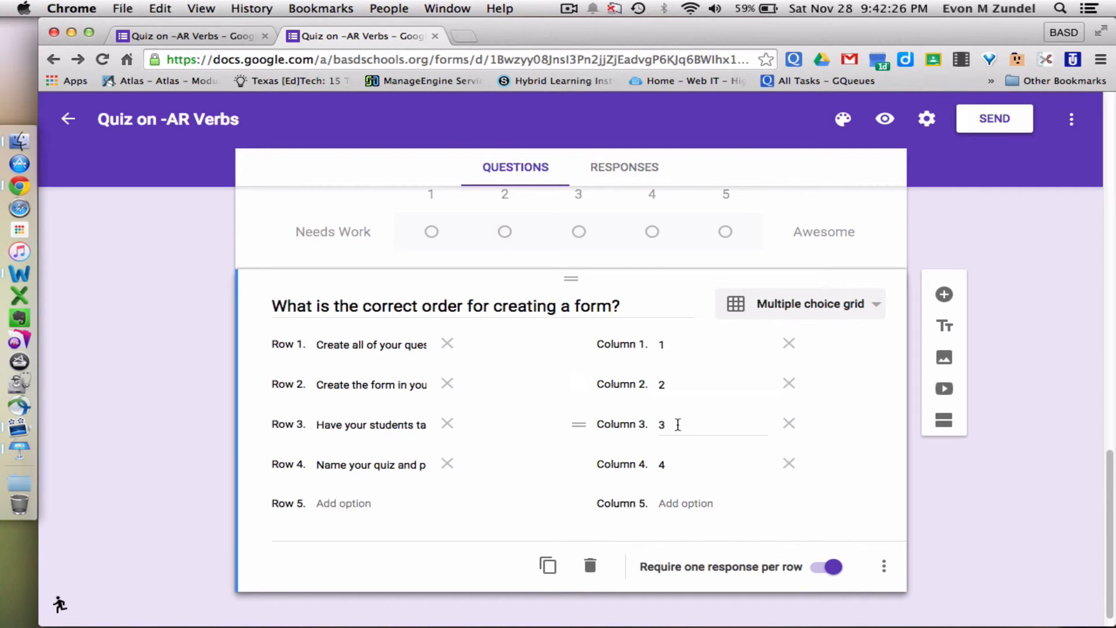
pyautogui.click(884, 567)
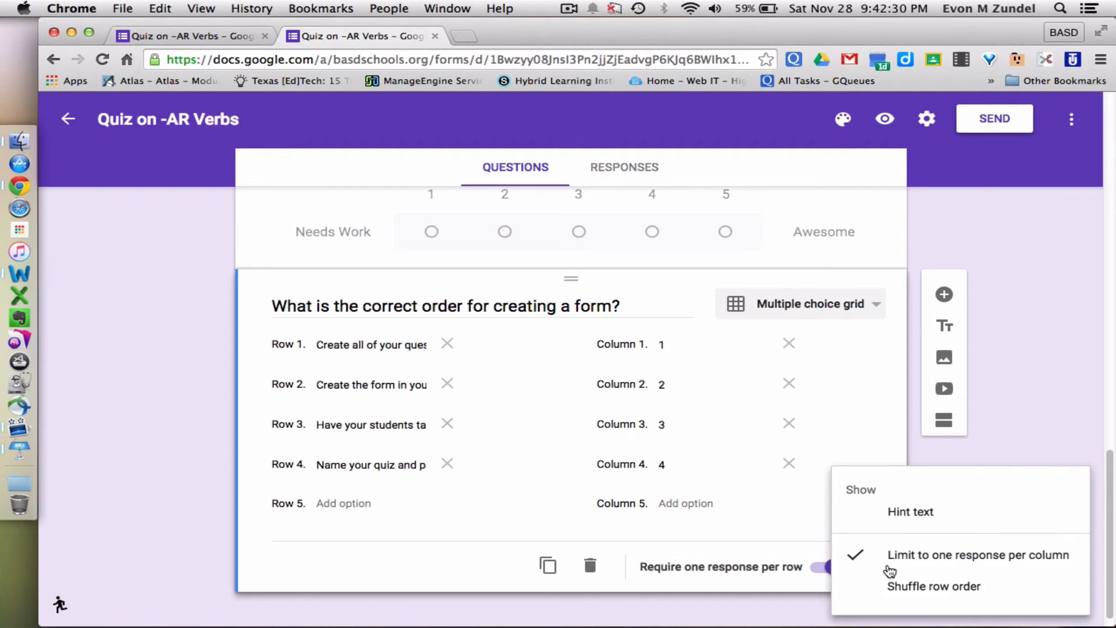
pyautogui.click(1011, 407)
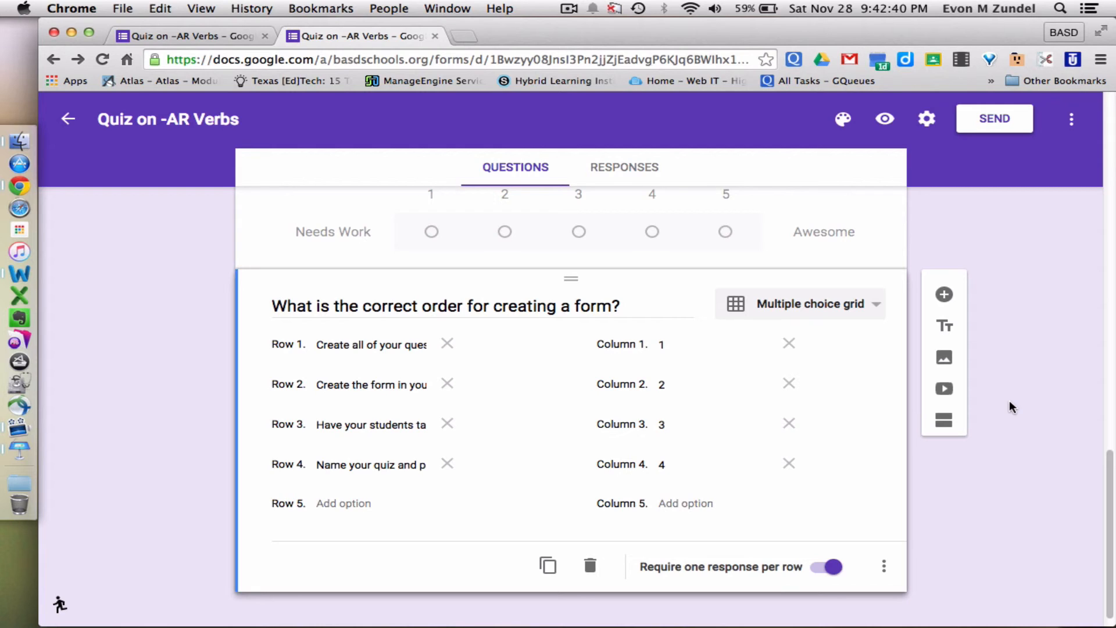
pyautogui.click(884, 565)
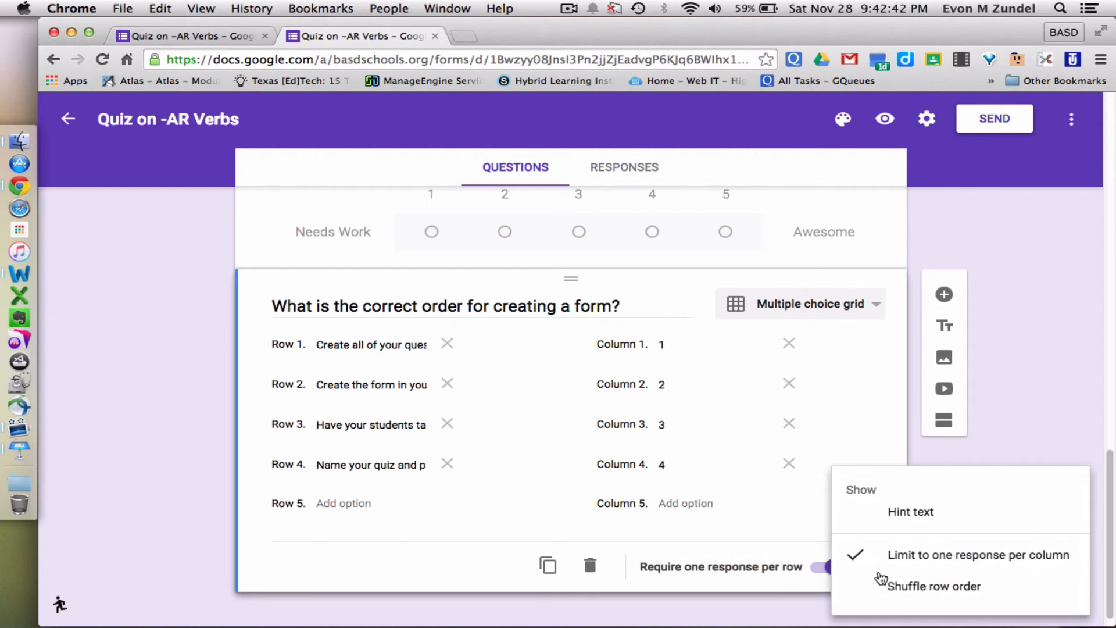
pyautogui.click(1053, 451)
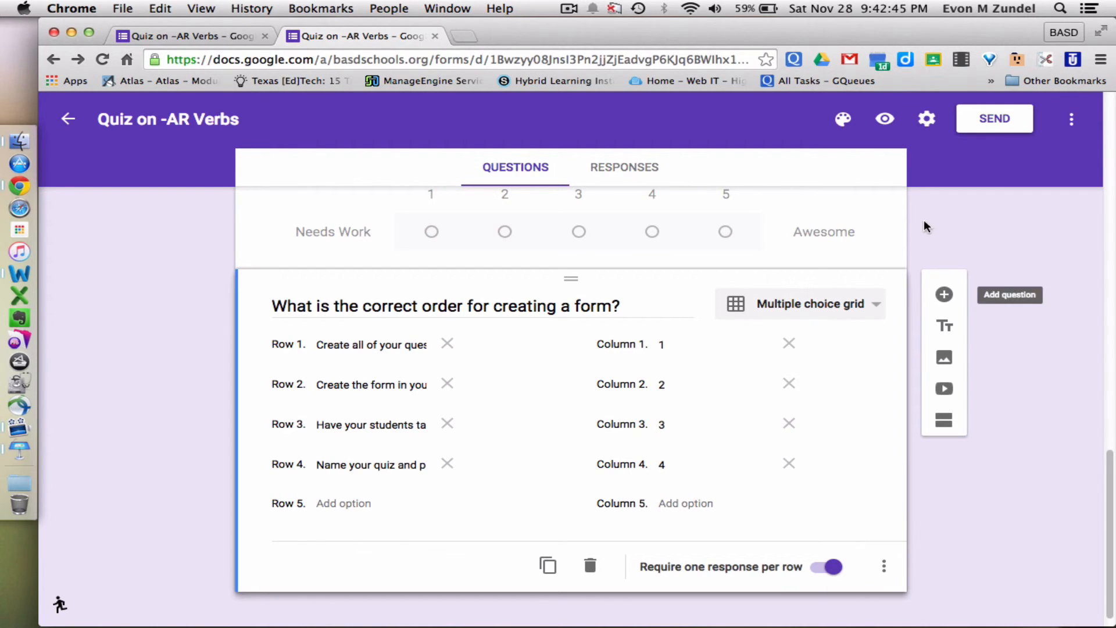
# Step: Preview the quiz as a respondent and look through its questions
pyautogui.click(884, 121)
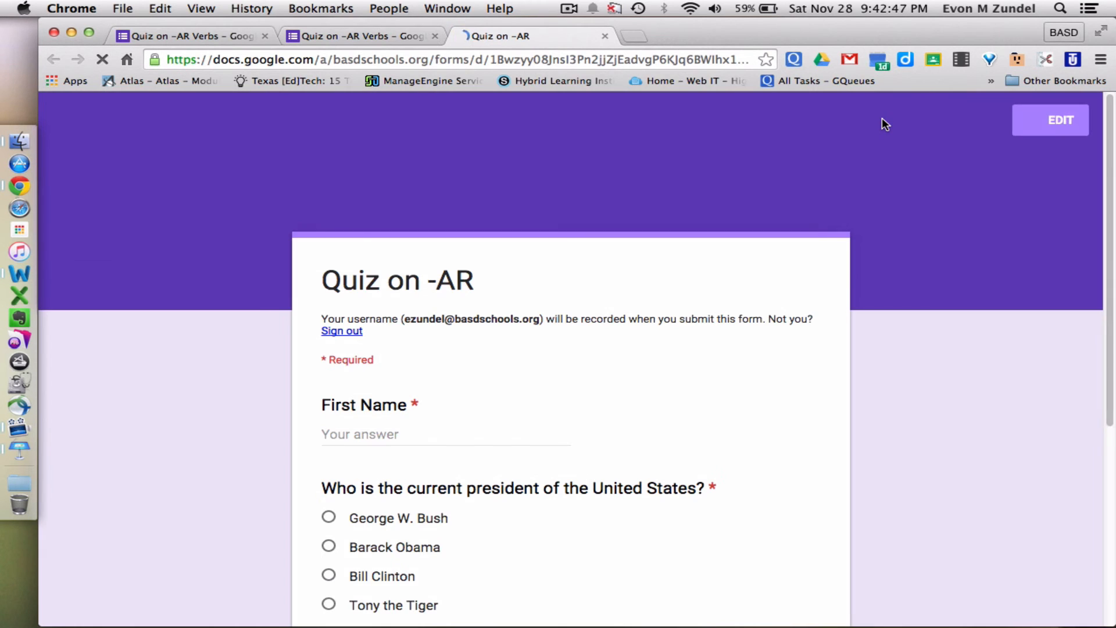
pyautogui.scroll(-5, 810, 299)
pyautogui.scroll(-10, 805, 326)
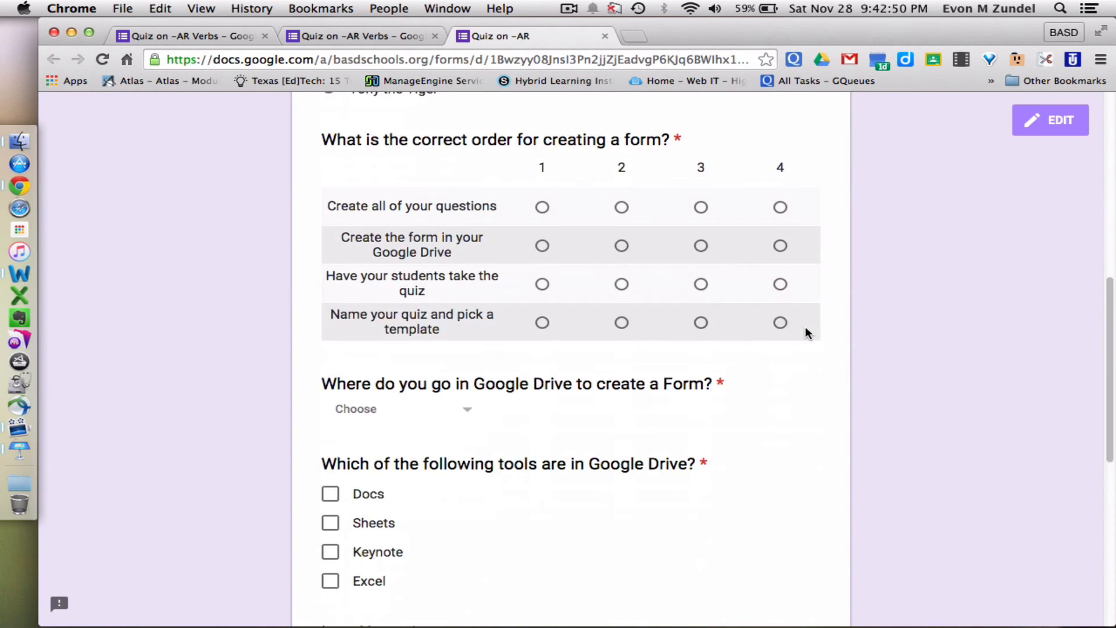
pyautogui.scroll(9, 804, 345)
pyautogui.scroll(5, 803, 340)
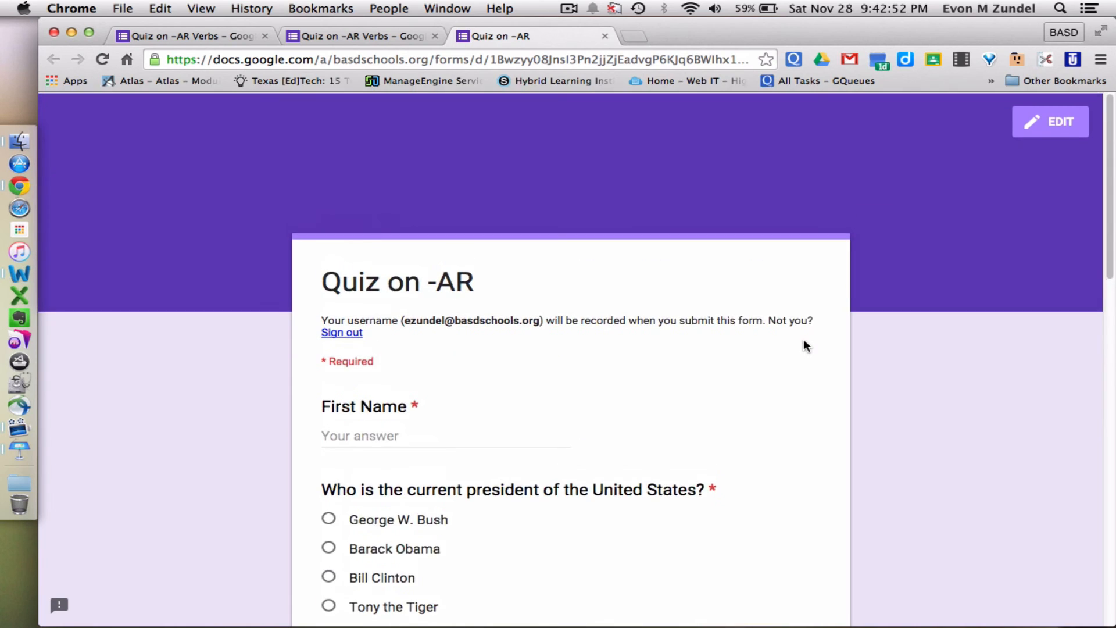
# Step: Answer the question about the current US president in the preview, settling on Barack Obama
pyautogui.scroll(-3, 803, 339)
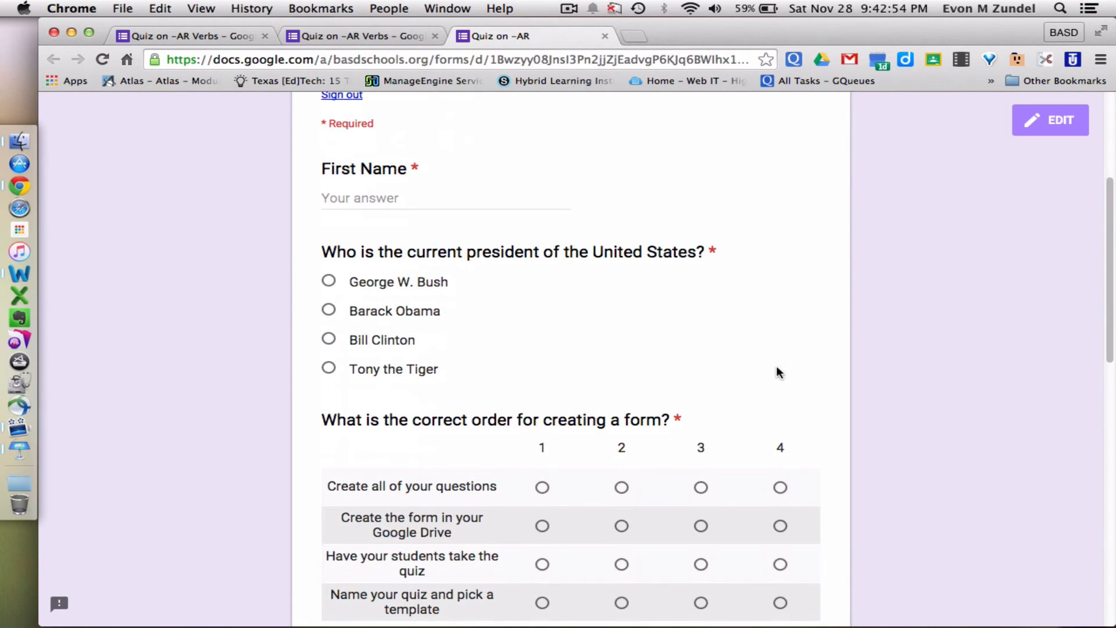
pyautogui.click(329, 281)
pyautogui.click(328, 314)
# Step: Answer the form-creation order grid by assigning 1, 2, 3 and 4 to its rows in the order listed
pyautogui.scroll(-5, 328, 329)
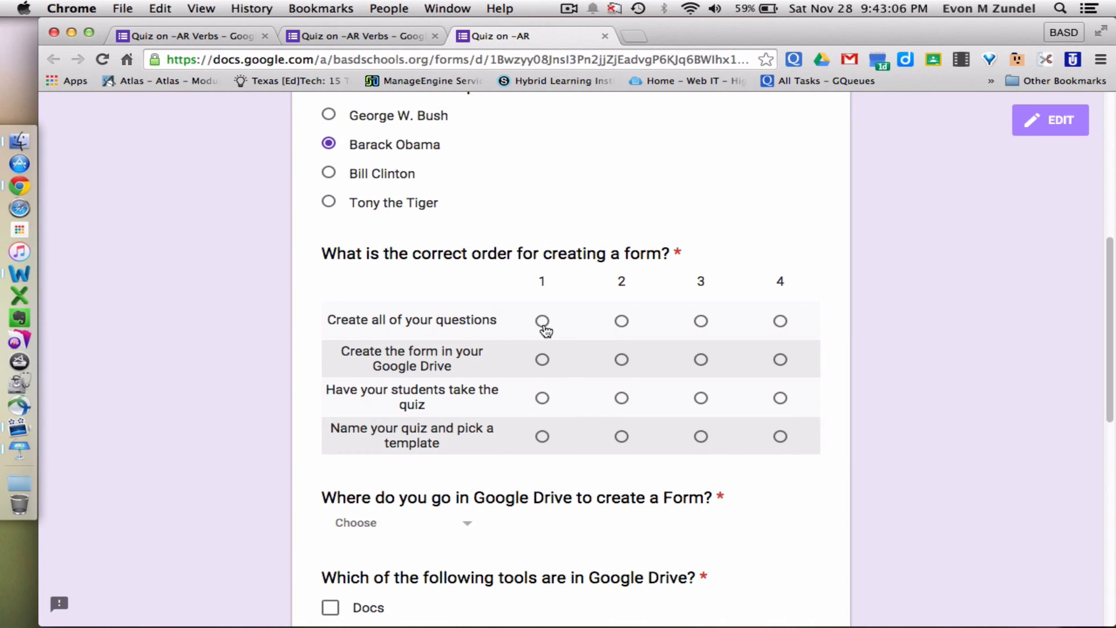
pyautogui.click(542, 321)
pyautogui.click(622, 359)
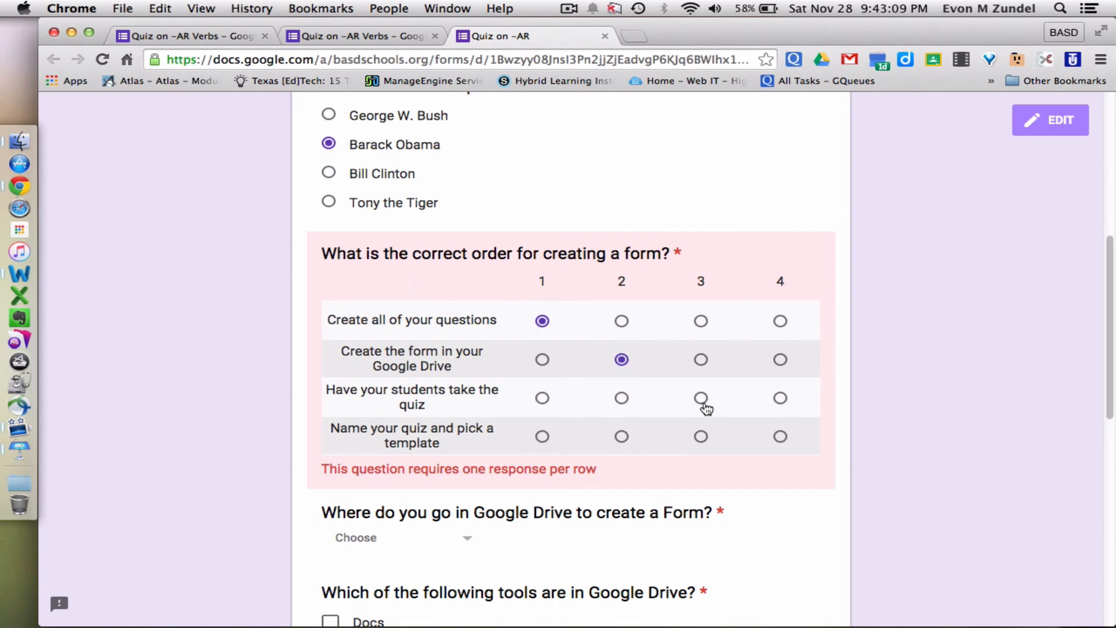
pyautogui.click(701, 399)
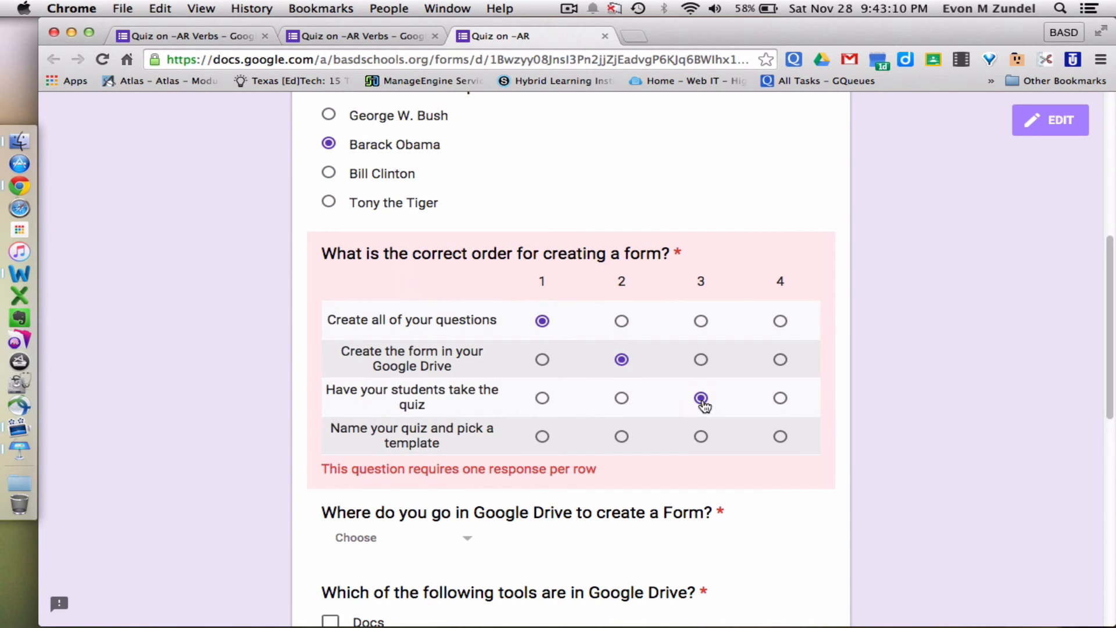
pyautogui.click(780, 437)
# Step: Choose "Under New" as the place to create a Form and select Docs and Sheets as Google Drive tools
pyautogui.scroll(-3, 780, 477)
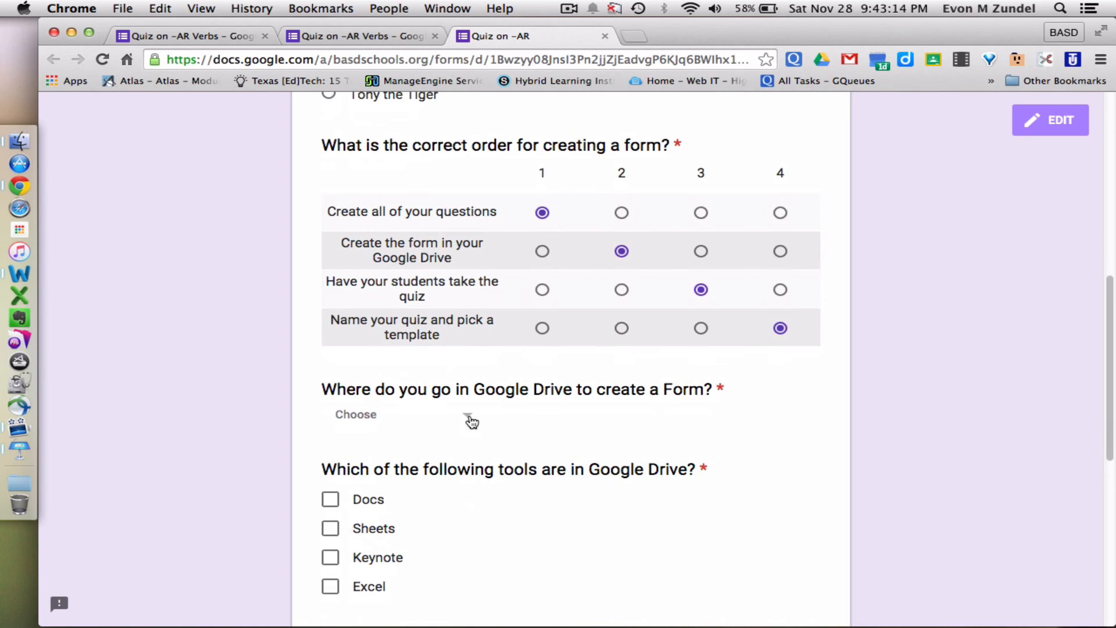
pyautogui.click(471, 421)
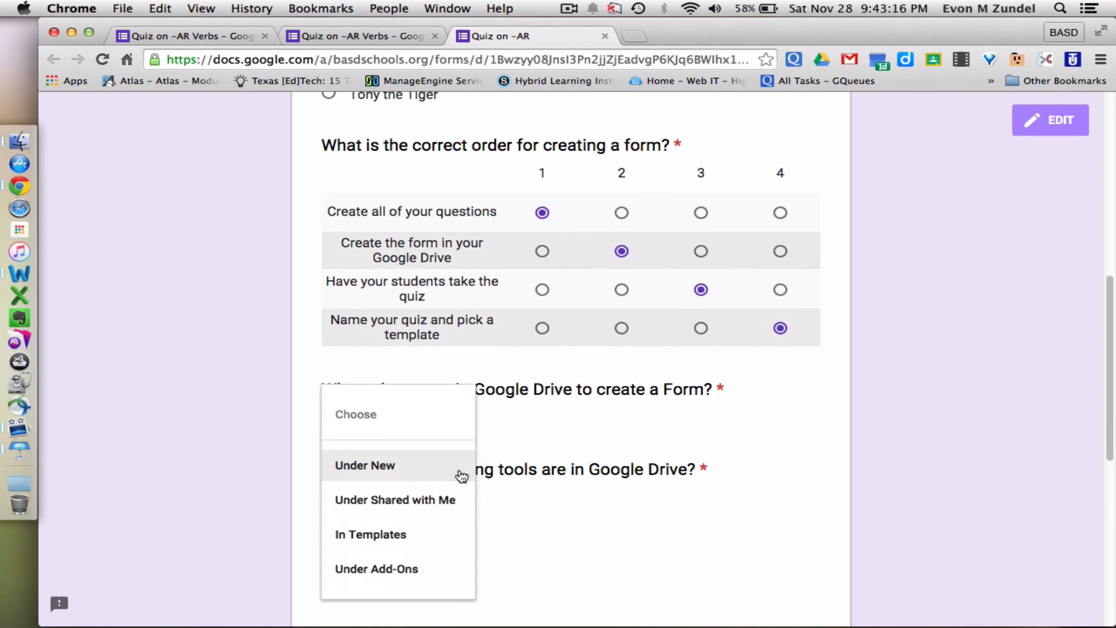
pyautogui.click(462, 476)
pyautogui.scroll(-4, 459, 477)
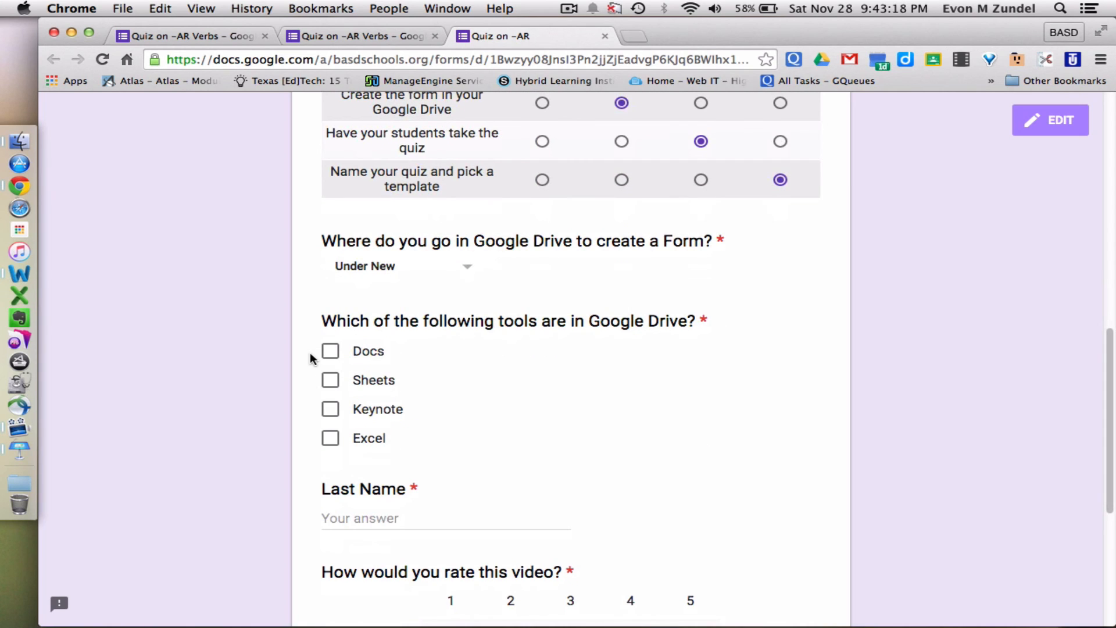
pyautogui.click(330, 351)
pyautogui.click(331, 380)
# Step: Rate the video 1 on the linear scale and return to the start of the quiz preview
pyautogui.scroll(-4, 330, 387)
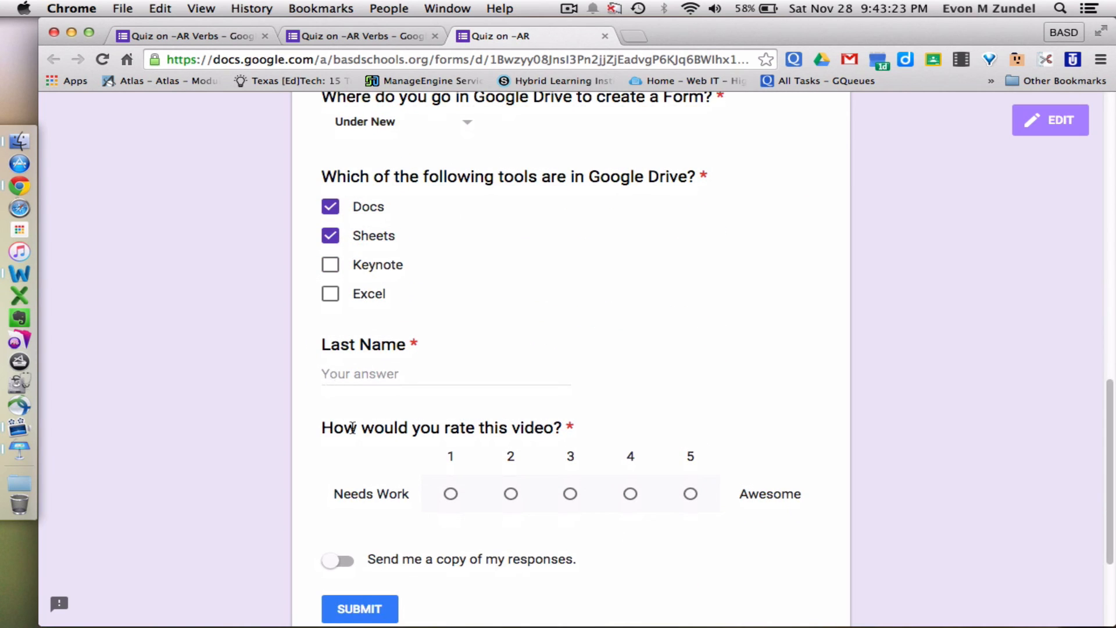
pyautogui.scroll(-3, 360, 448)
pyautogui.click(451, 407)
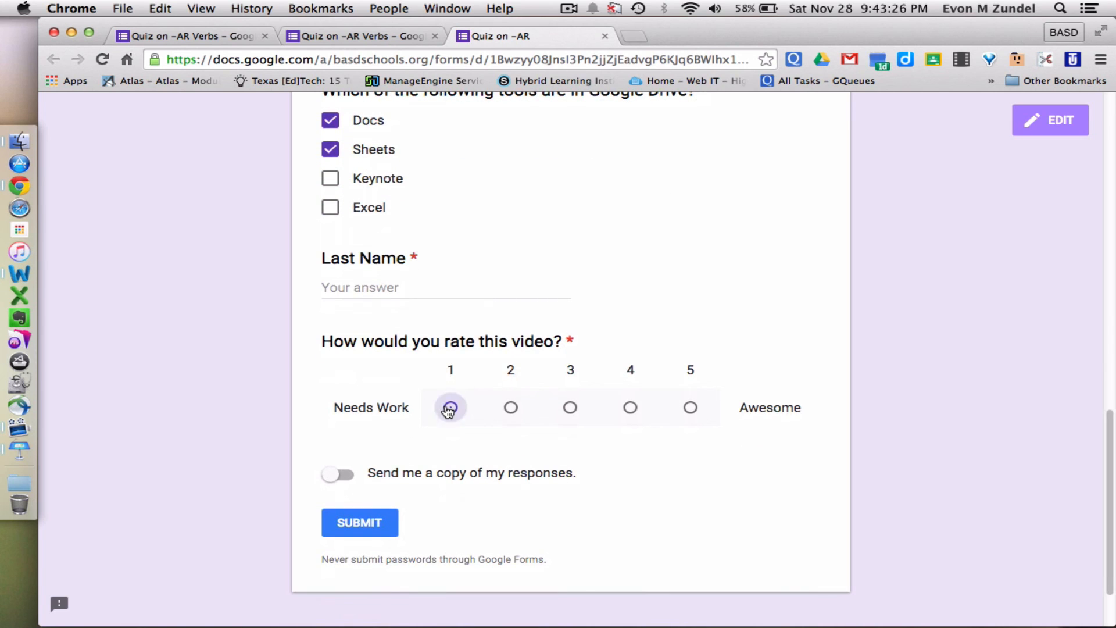
pyautogui.scroll(15, 449, 409)
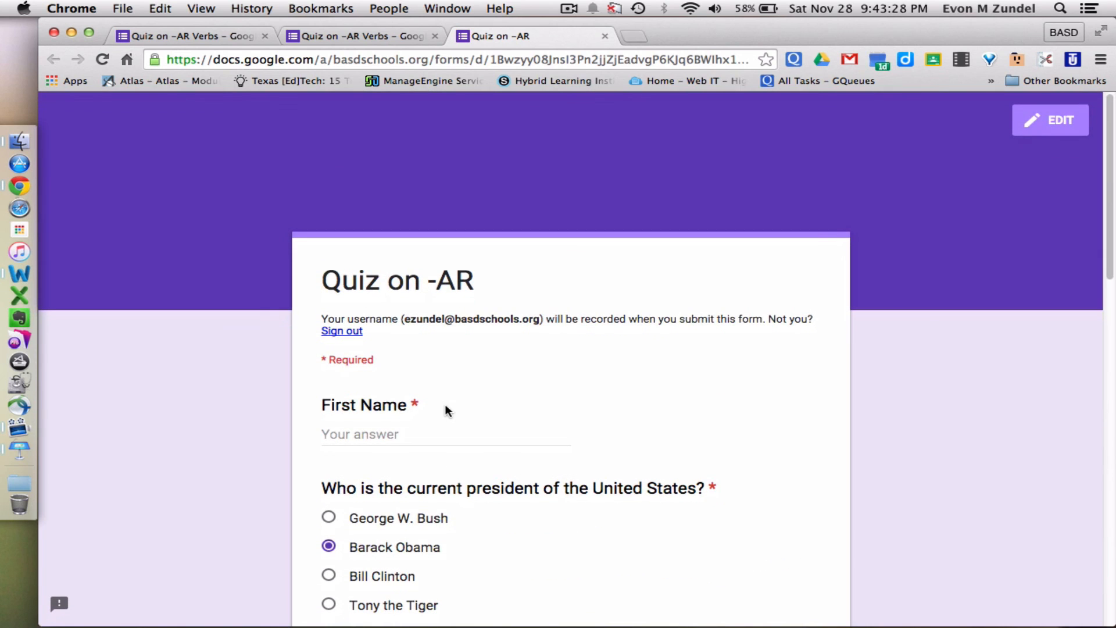